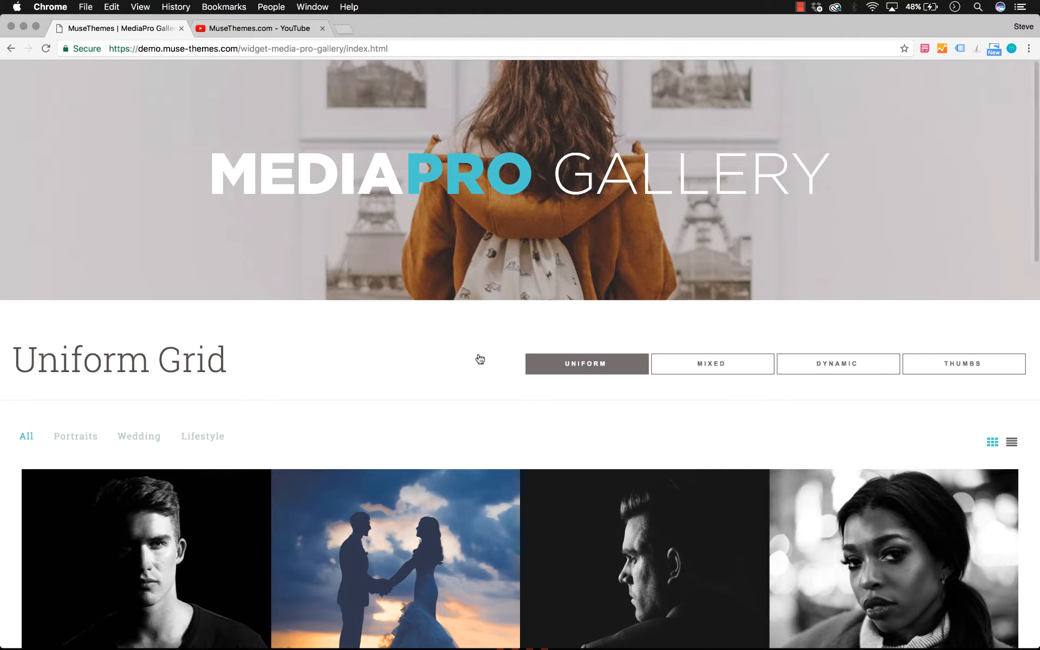
# - Filter the Uniform Grid gallery by Portraits, Wedding, and Lifestyle in turn
pyautogui.scroll(-3, 481, 339)
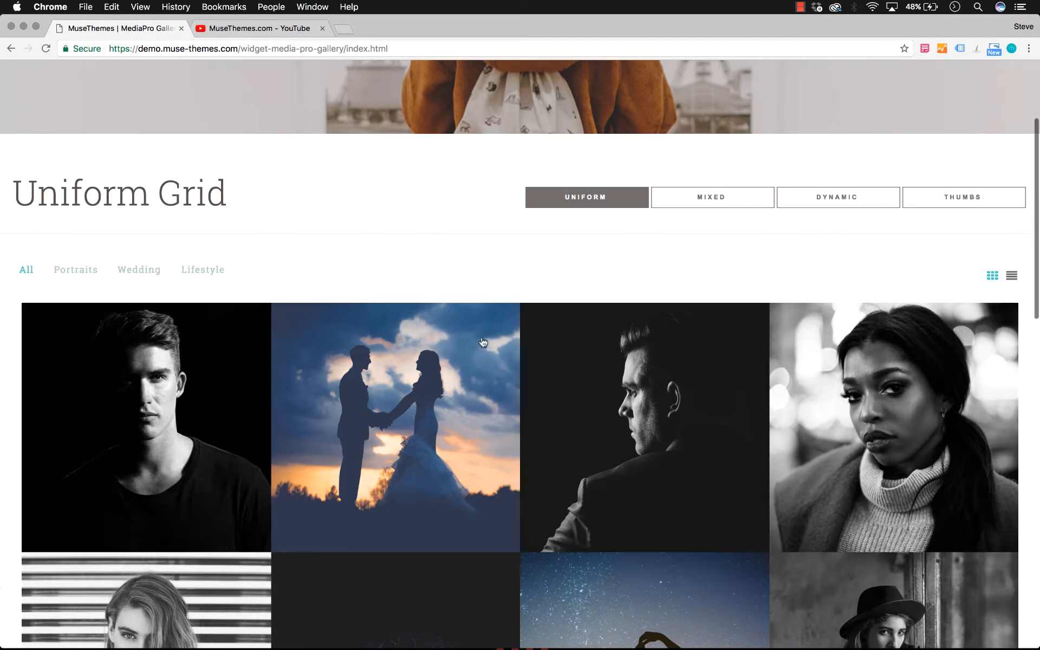
pyautogui.click(88, 269)
pyautogui.click(151, 277)
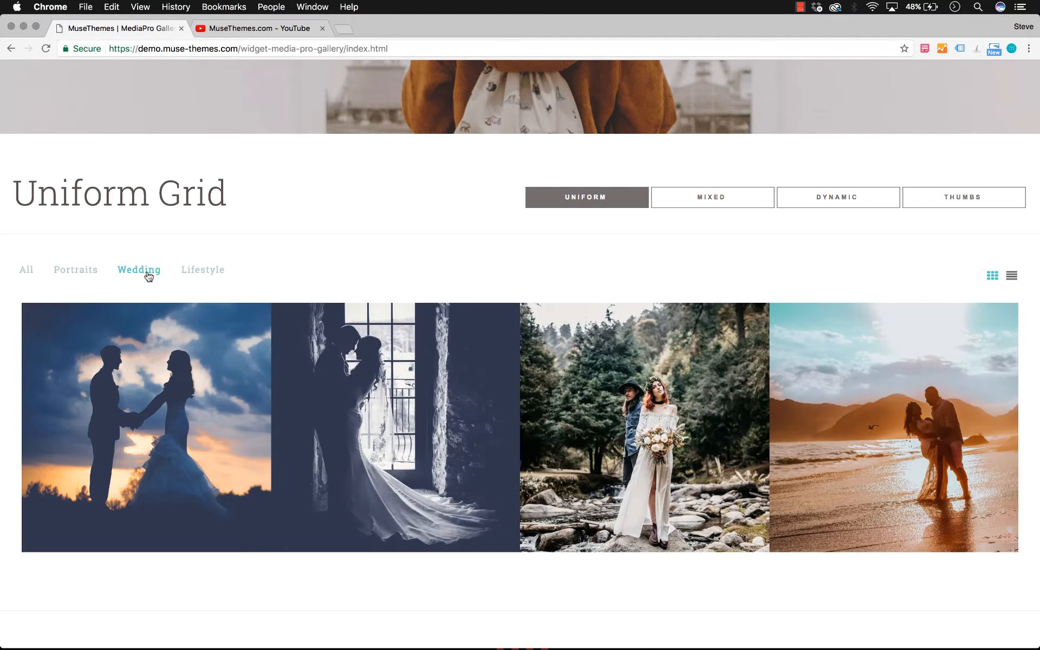
pyautogui.click(200, 273)
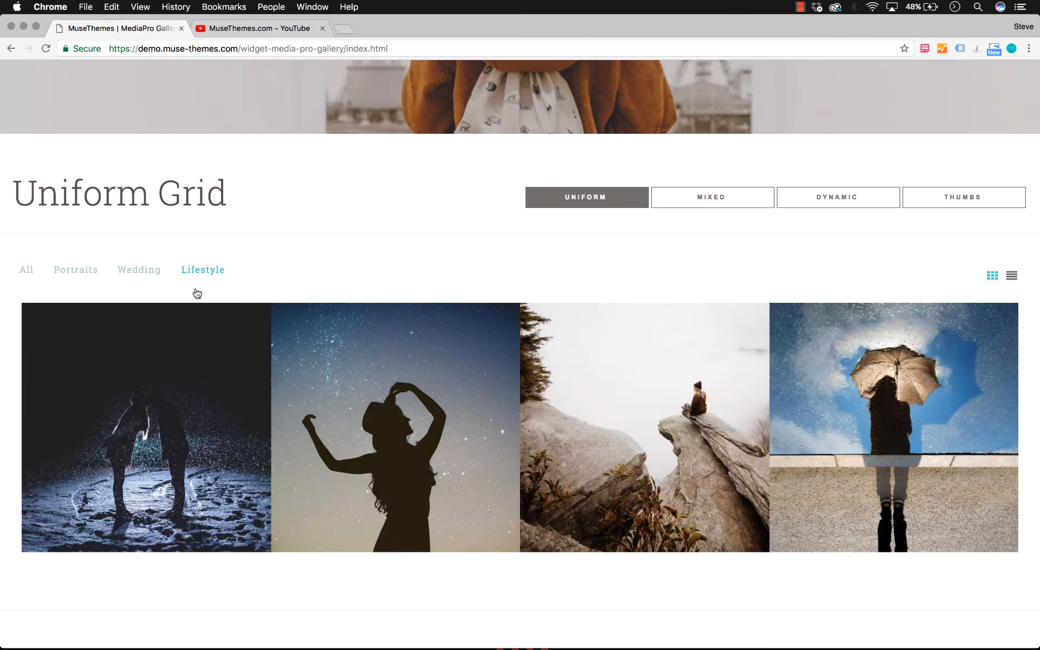
# - View the first three Lifestyle photos in the lightbox, hide its thumbnail strip, and close the lightbox
pyautogui.click(152, 426)
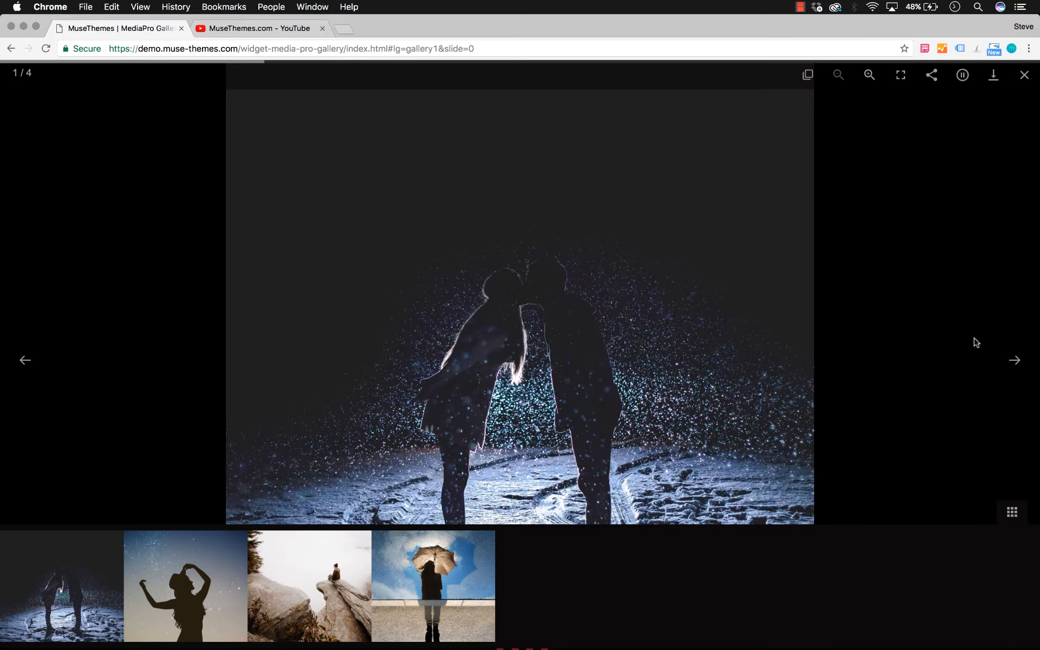
pyautogui.click(1015, 361)
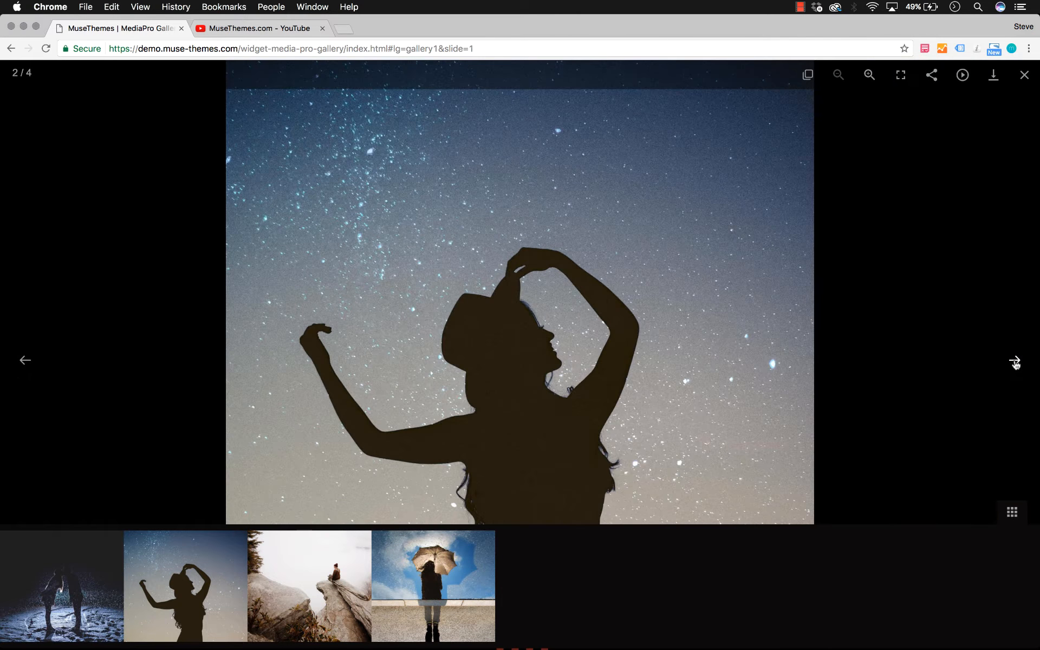
pyautogui.click(1015, 360)
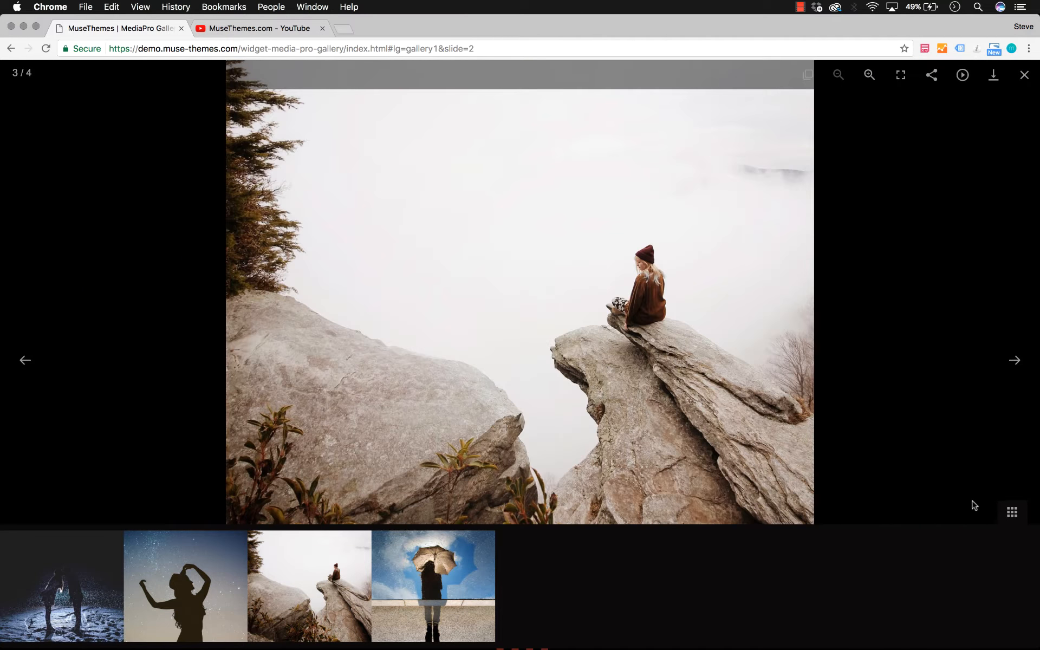
pyautogui.click(1011, 513)
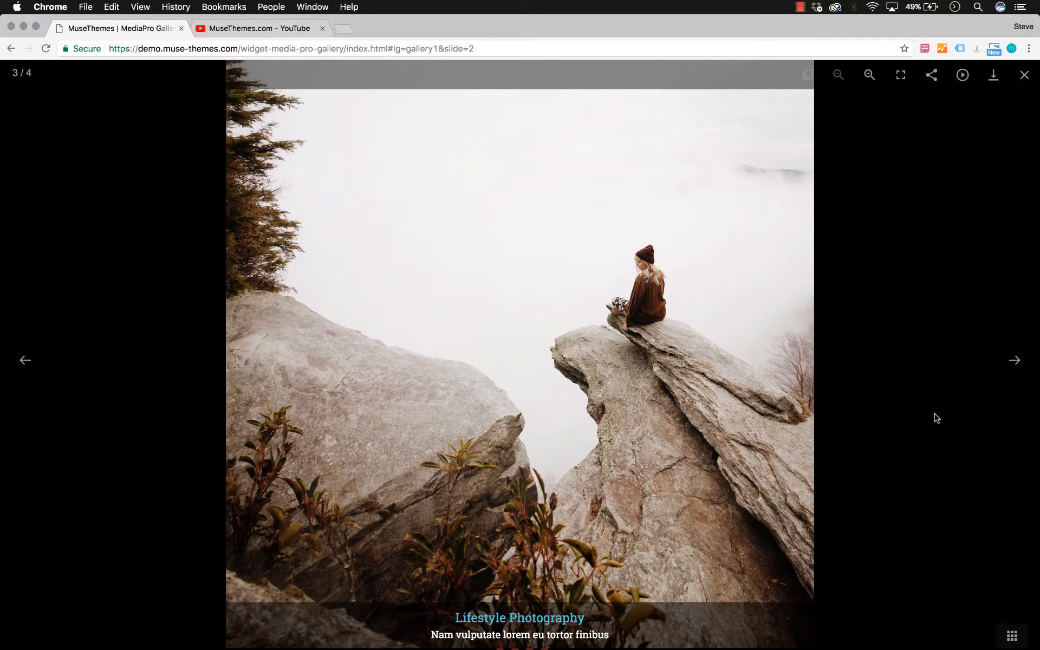
pyautogui.click(1026, 77)
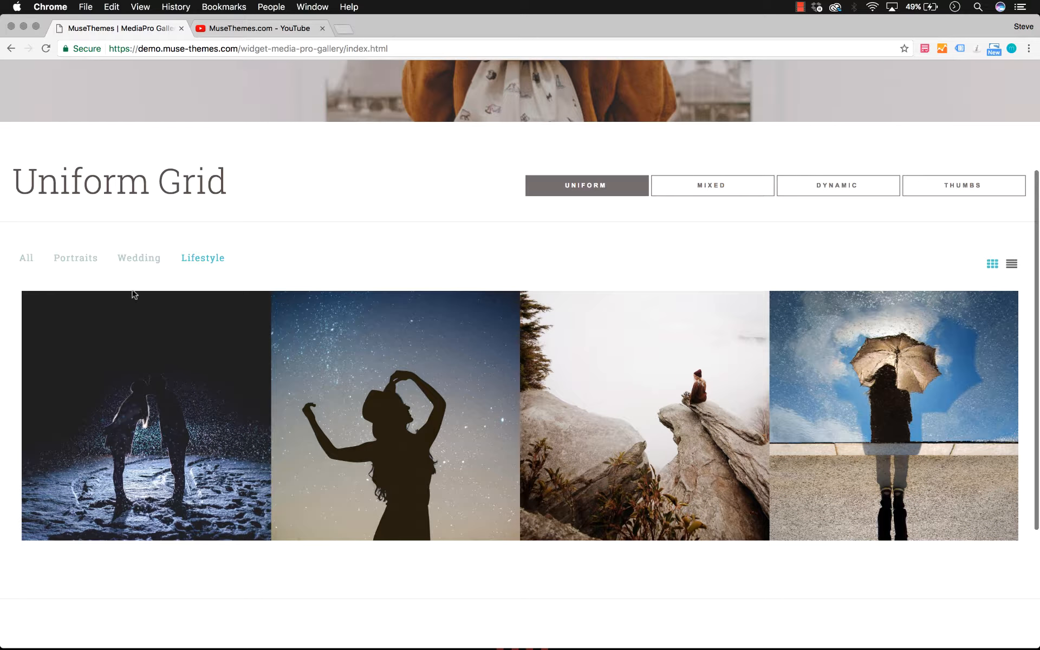
# - Show all gallery photos and check the responsive layout by narrowing the browser window to phone width and restoring its full width
pyautogui.click(21, 264)
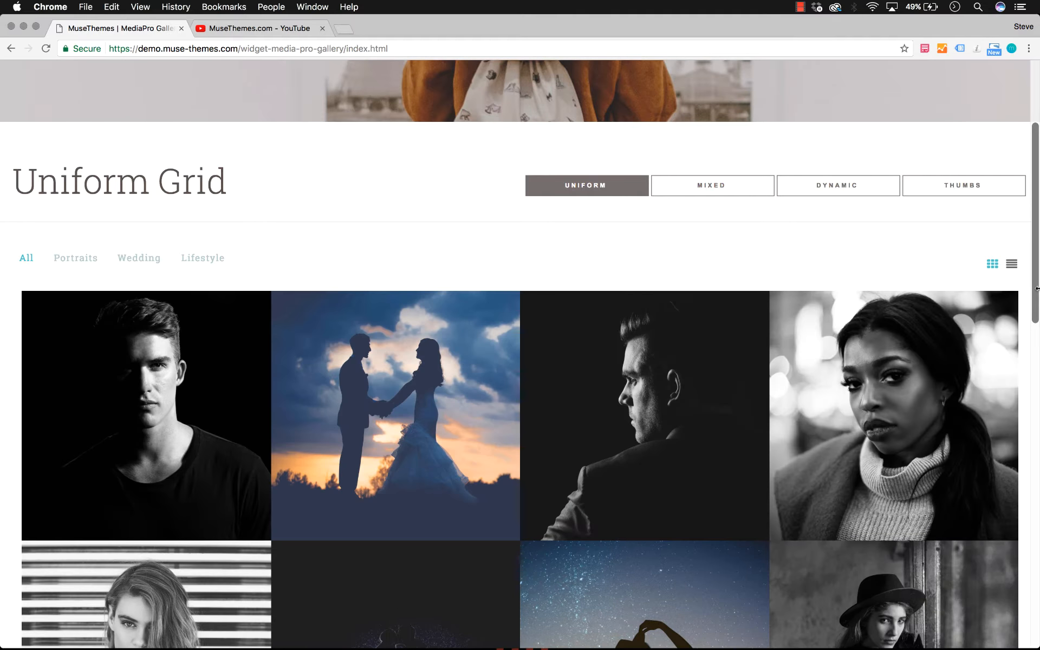
pyautogui.moveTo(1038, 311); pyautogui.dragTo(248, 311)
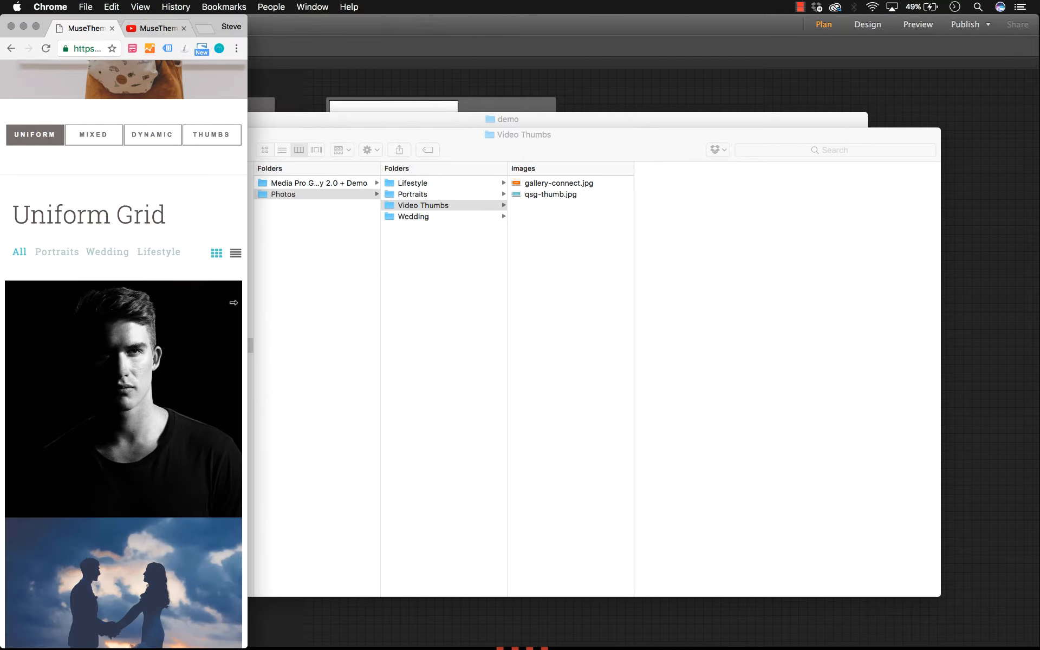
pyautogui.scroll(-3, 157, 306)
pyautogui.scroll(5, 155, 304)
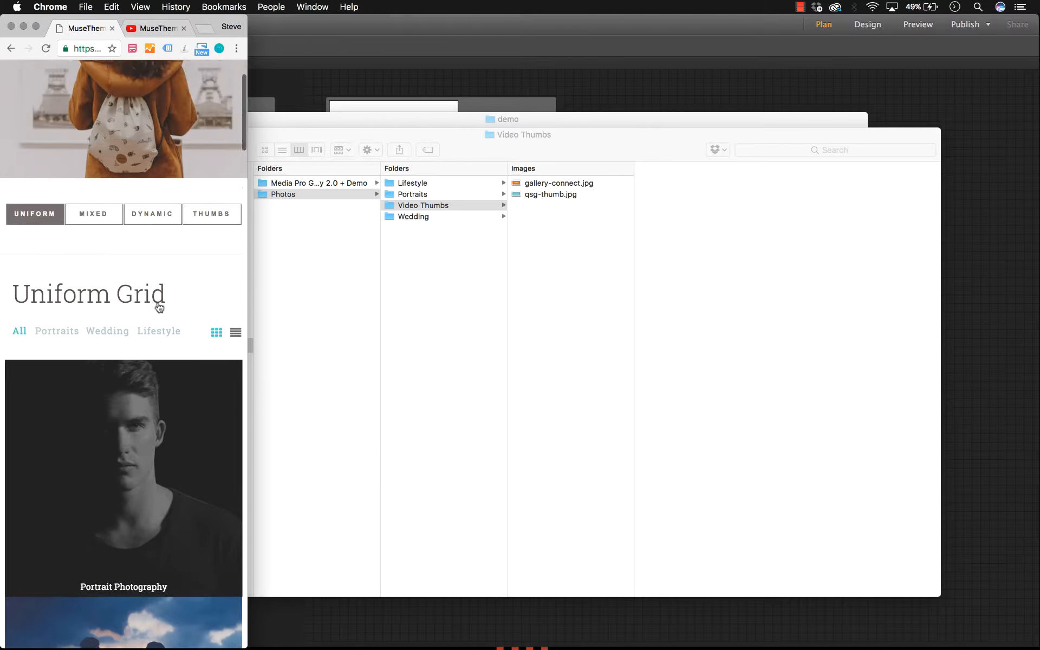
pyautogui.scroll(-10, 243, 249)
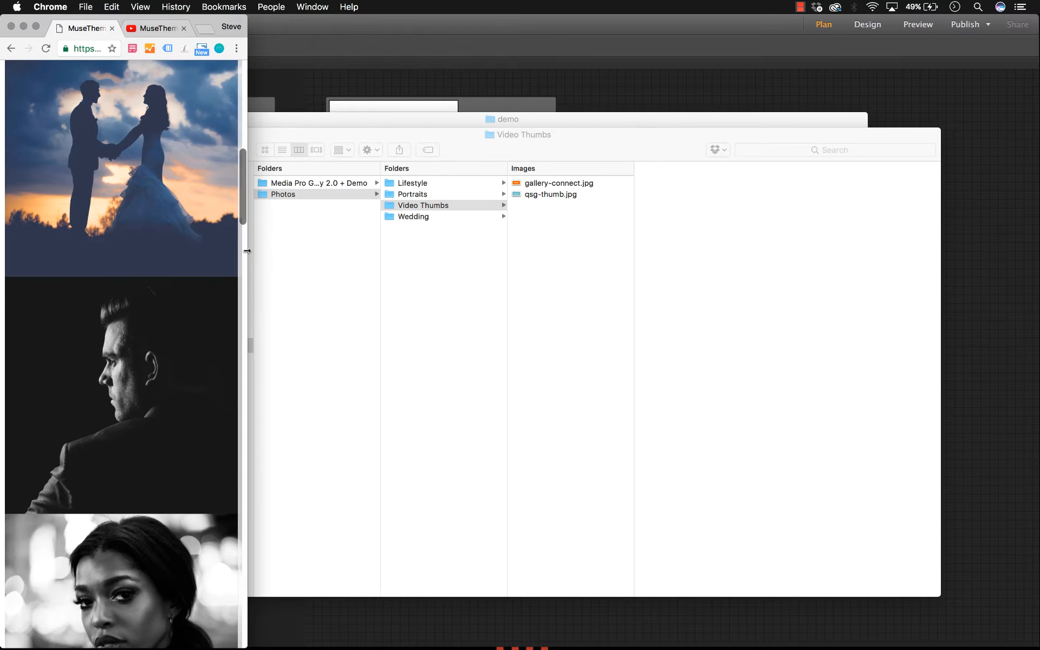
pyautogui.moveTo(247, 249); pyautogui.dragTo(1038, 265)
pyautogui.scroll(10, 569, 337)
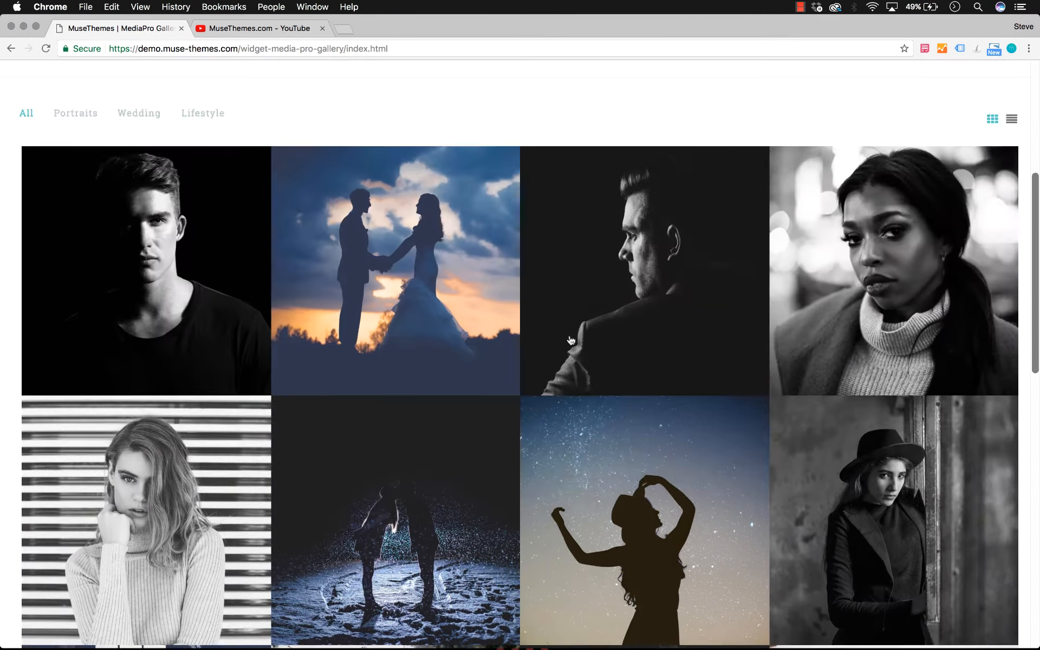
pyautogui.scroll(-4, 569, 337)
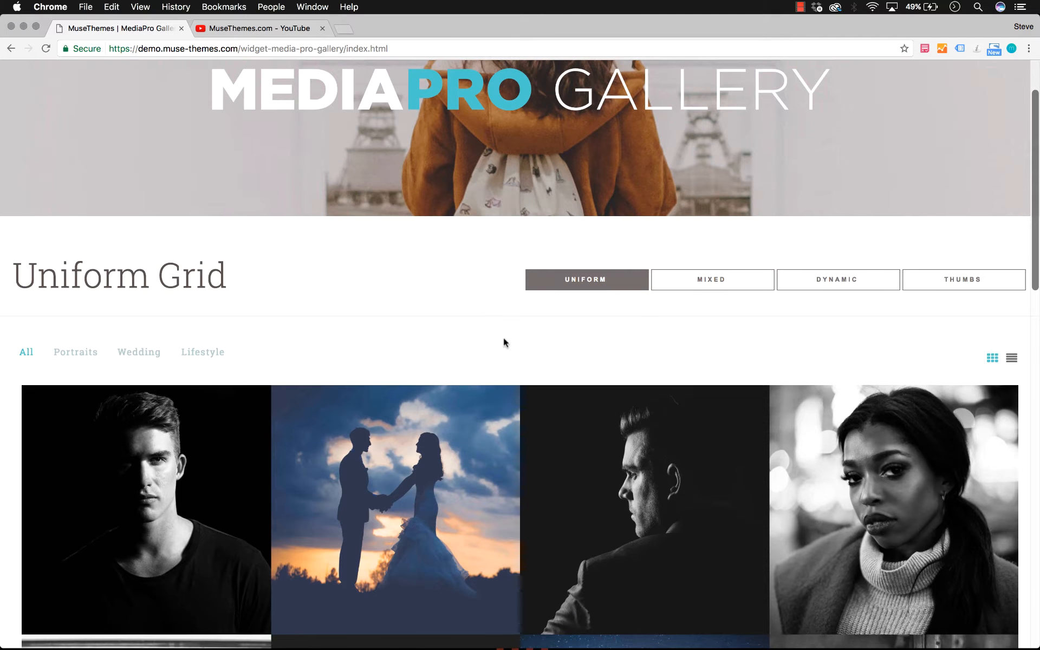
# - Open the Dynamic layout demo, launch its video gallery, and close it again
pyautogui.click(839, 281)
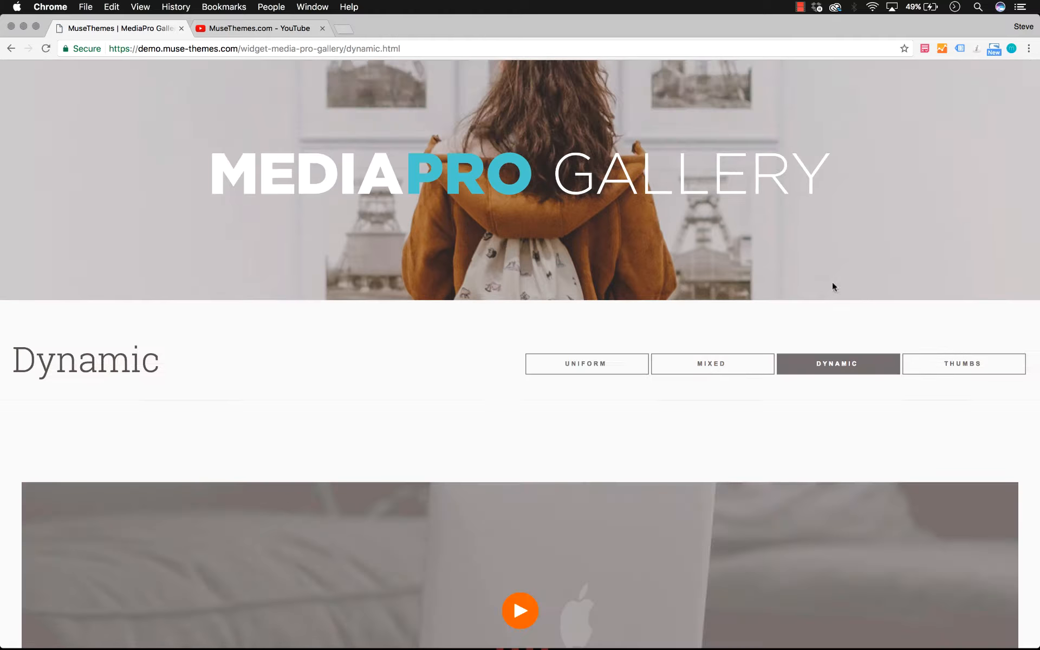
pyautogui.scroll(-7, 471, 363)
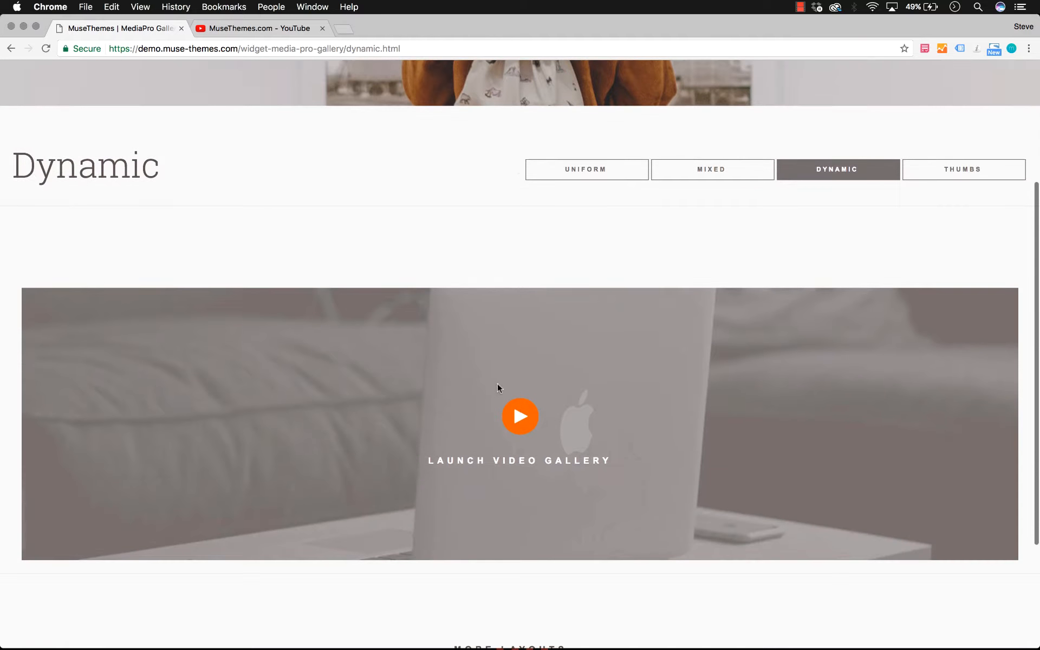
pyautogui.click(521, 418)
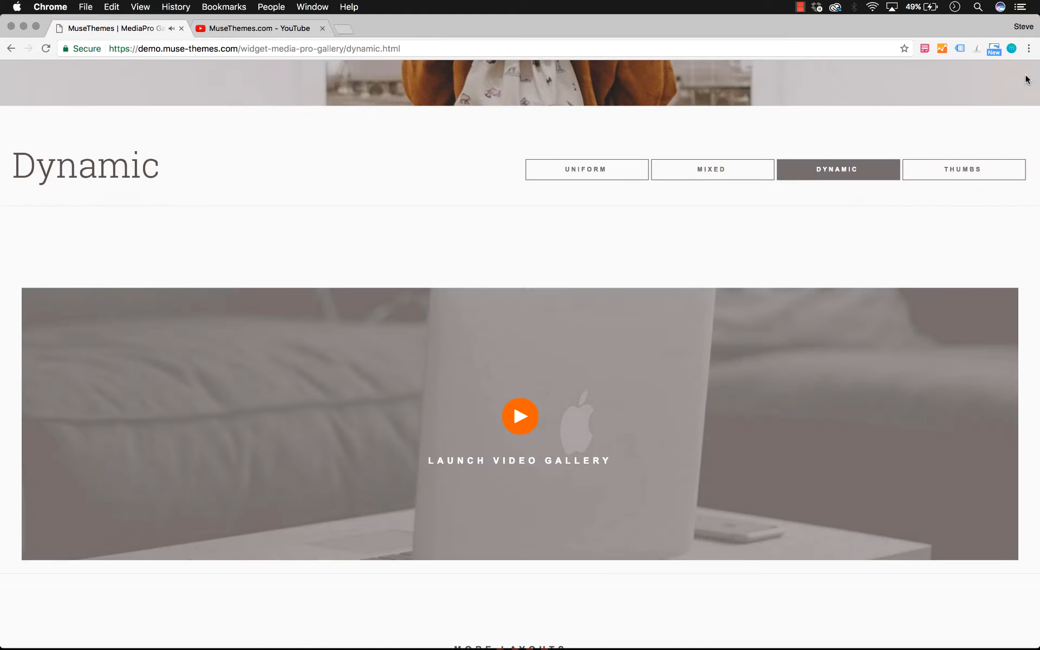
pyautogui.click(1025, 75)
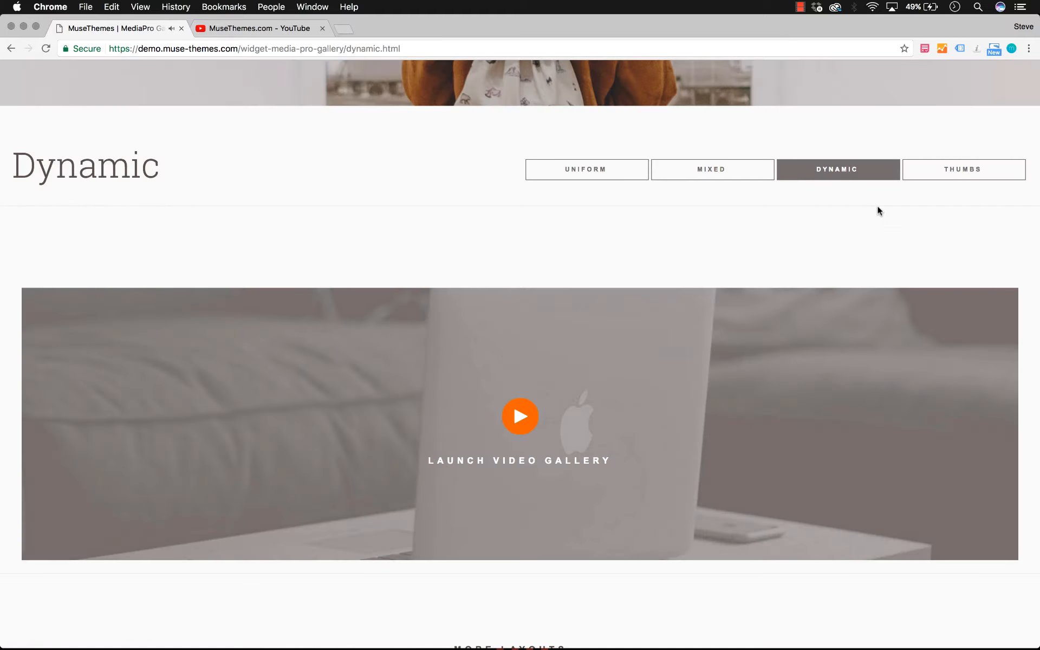
# - Open the Thumbs layout demo and launch the Portraits gallery from its image
pyautogui.click(959, 174)
pyautogui.scroll(-3, 595, 258)
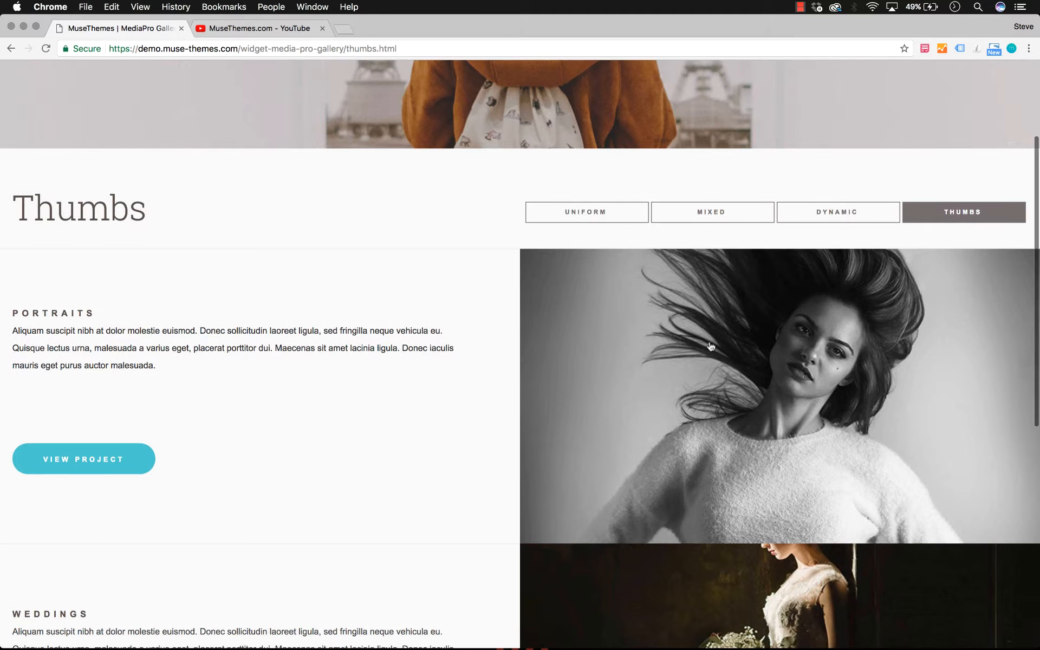
pyautogui.click(717, 398)
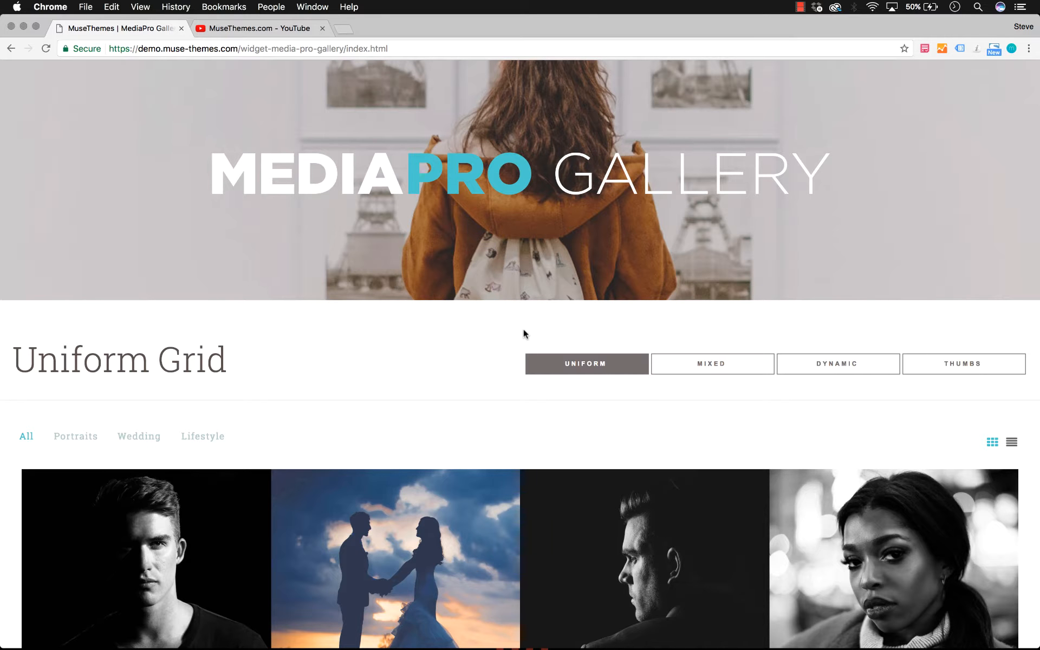
# - Look over the Uniform Grid page, then open the Mixed layout demo and review its photo grid
pyautogui.scroll(-4, 524, 331)
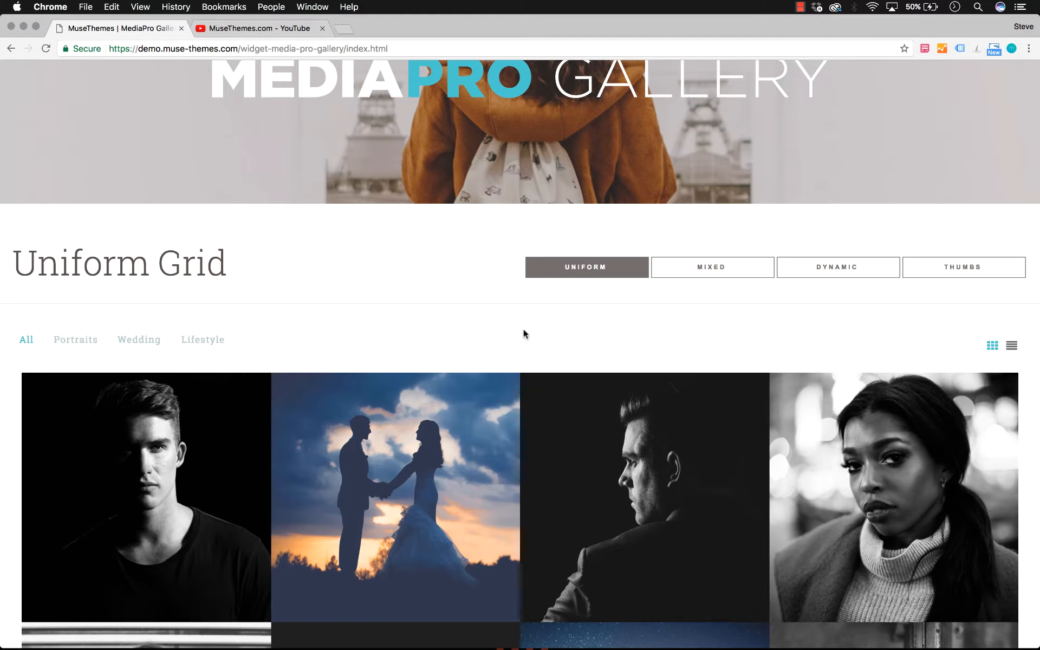
pyautogui.scroll(-2, 523, 333)
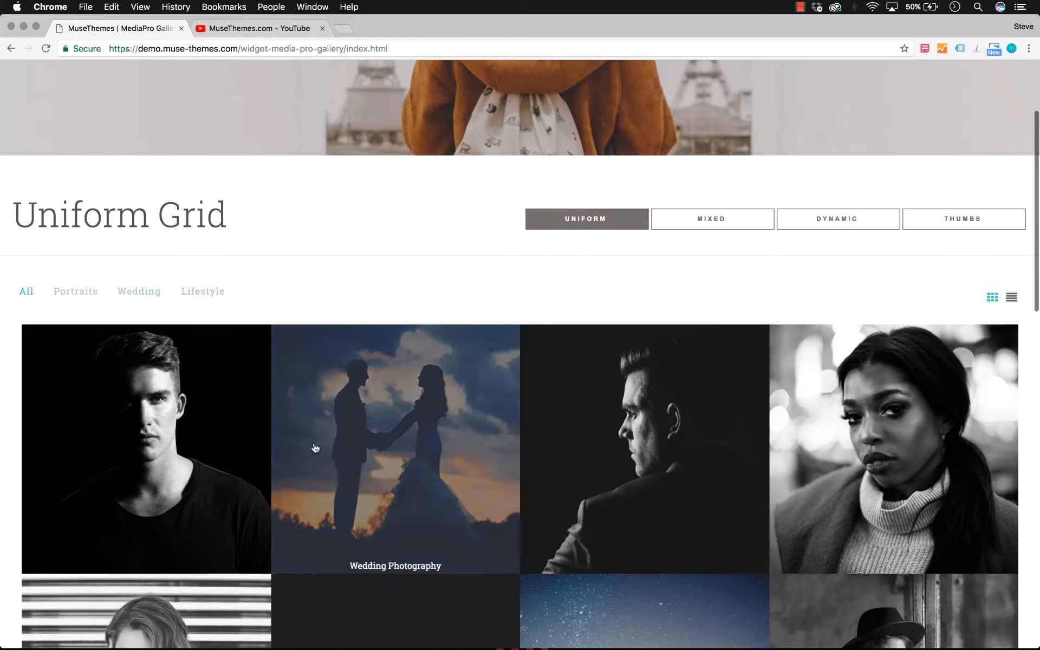
pyautogui.click(727, 221)
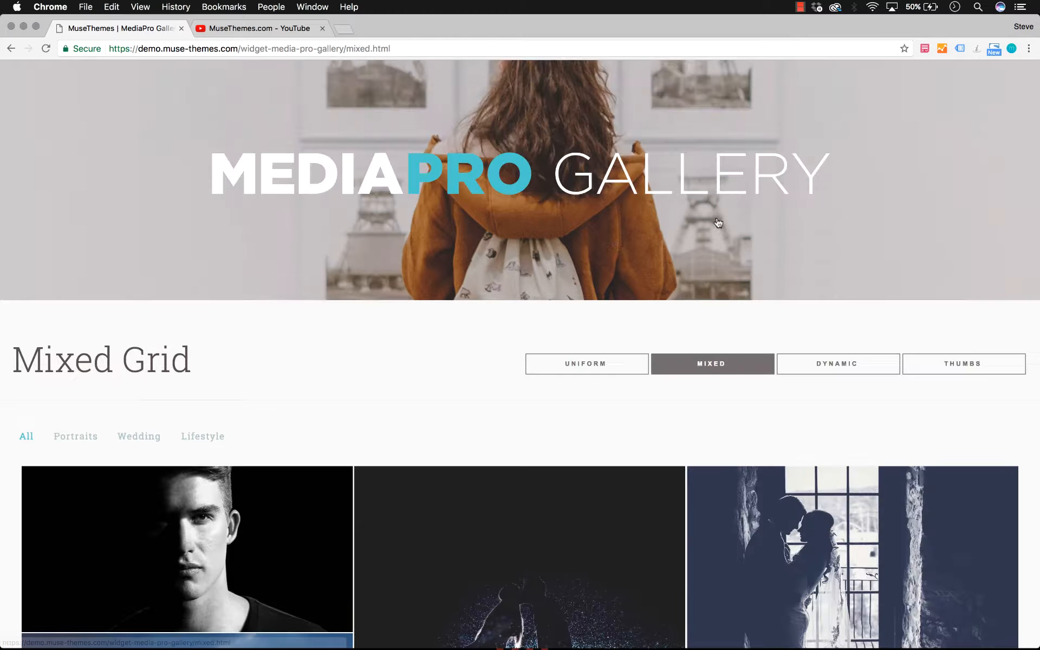
pyautogui.scroll(-10, 415, 292)
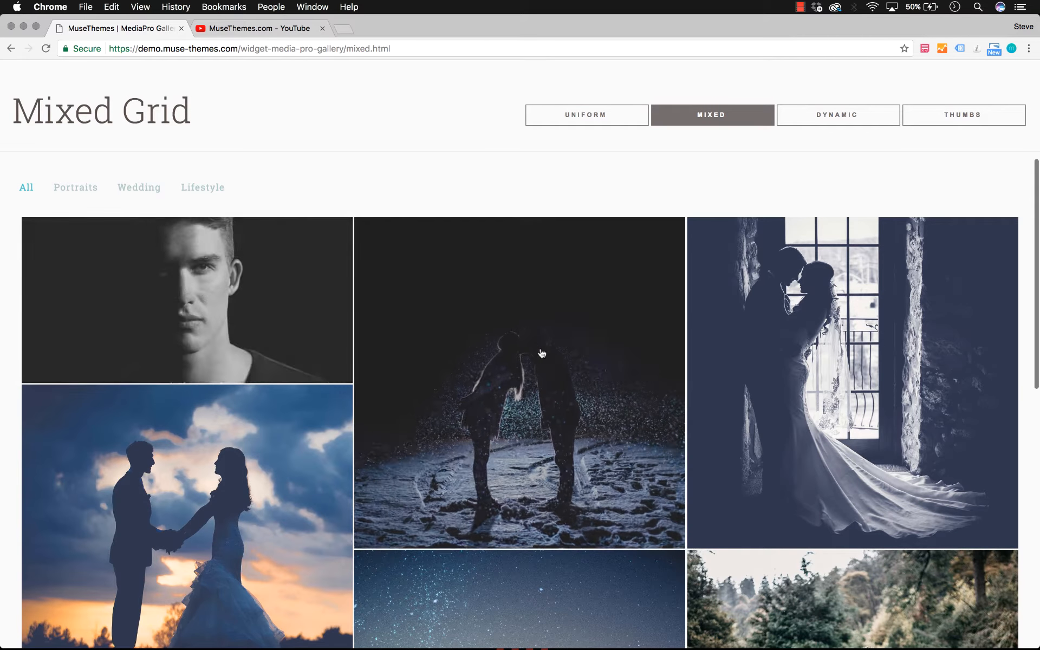
pyautogui.scroll(-12, 545, 357)
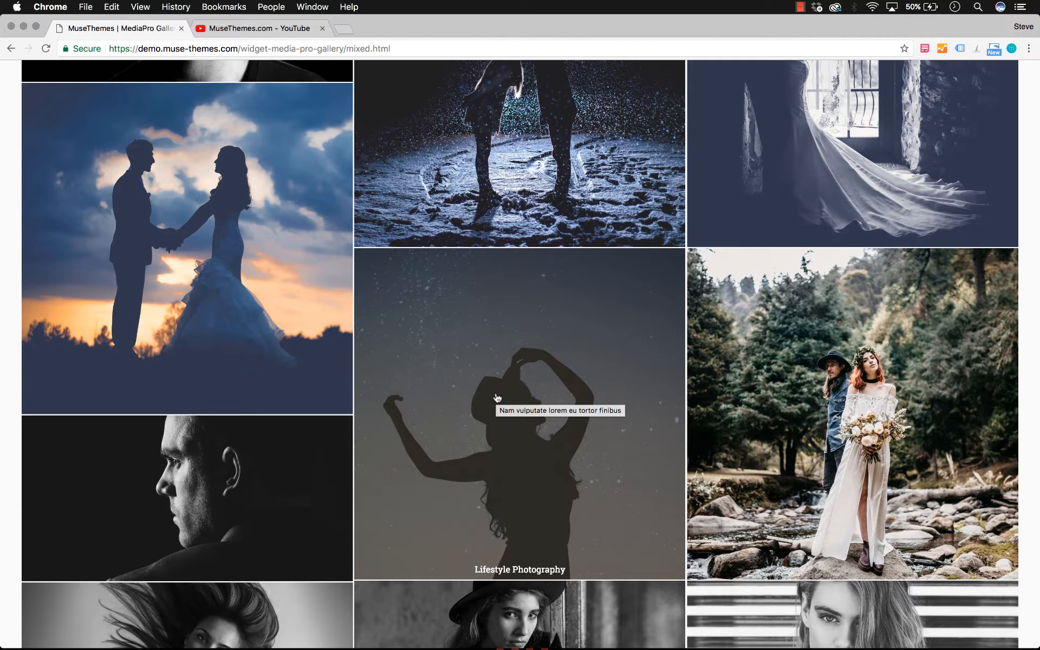
pyautogui.scroll(15, 497, 398)
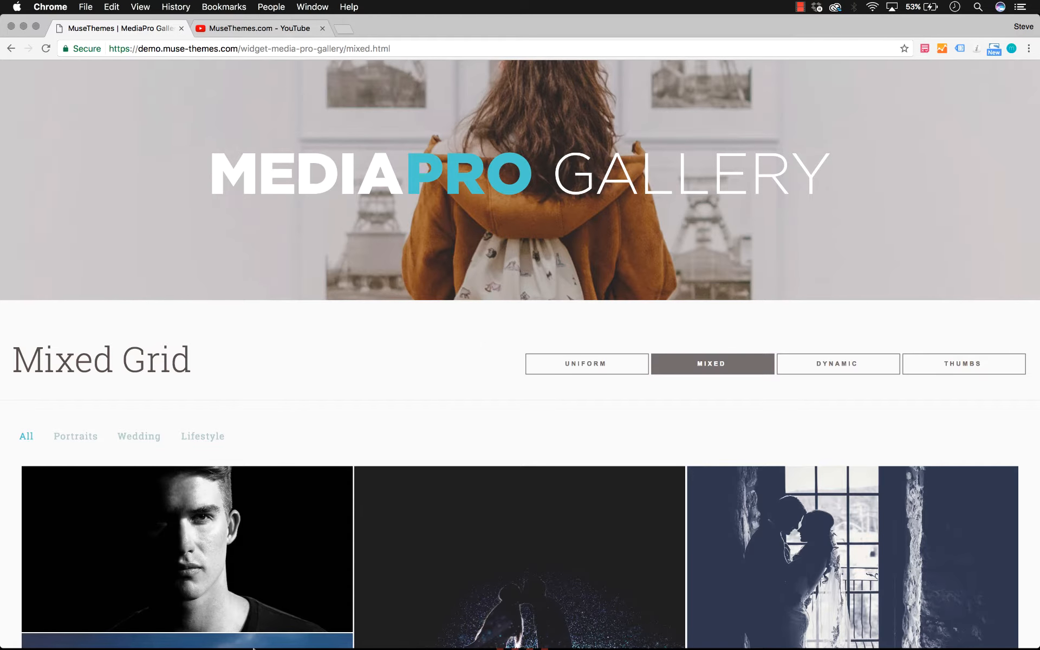
# - Switch to Finder and inspect the .mulib and .muse files in the Media Pro Gallery 2.0 + Demo folder
pyautogui.click(279, 628)
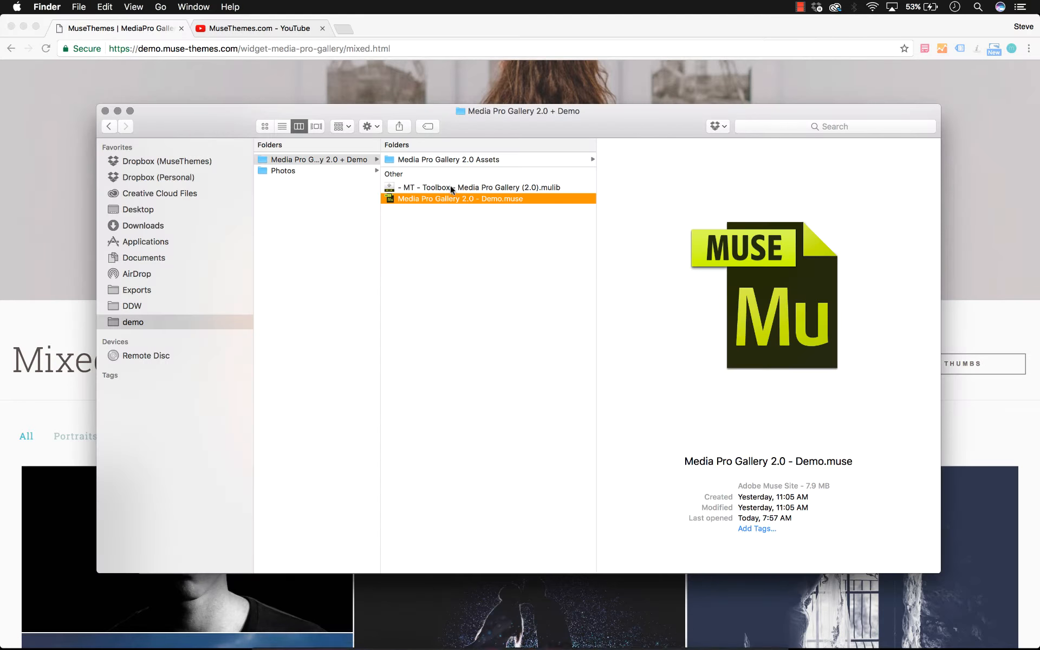
pyautogui.click(464, 241)
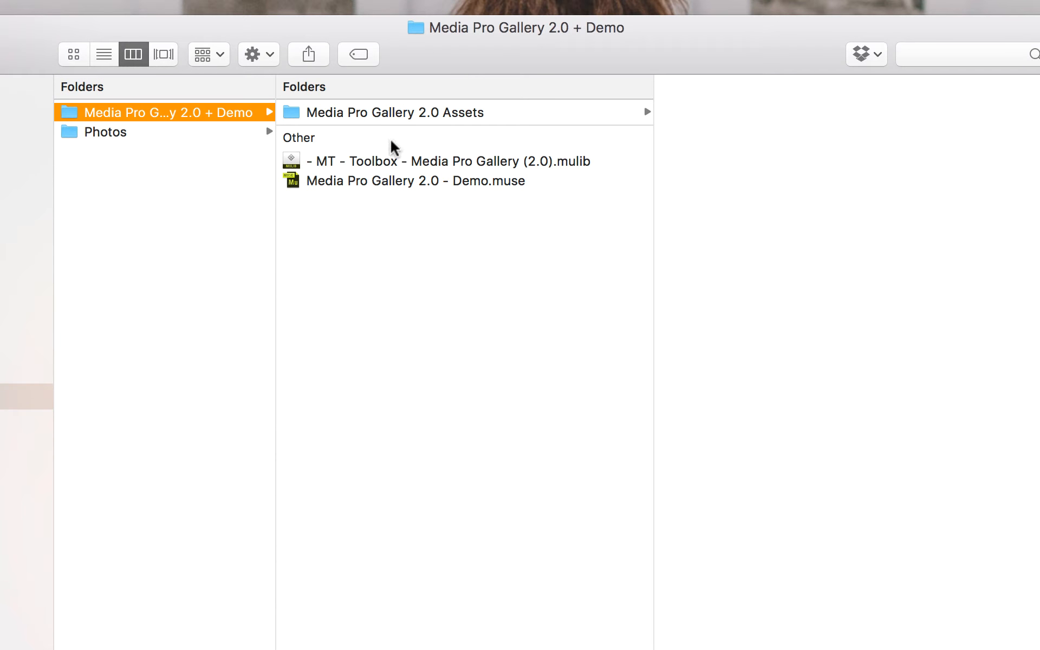
pyautogui.click(390, 163)
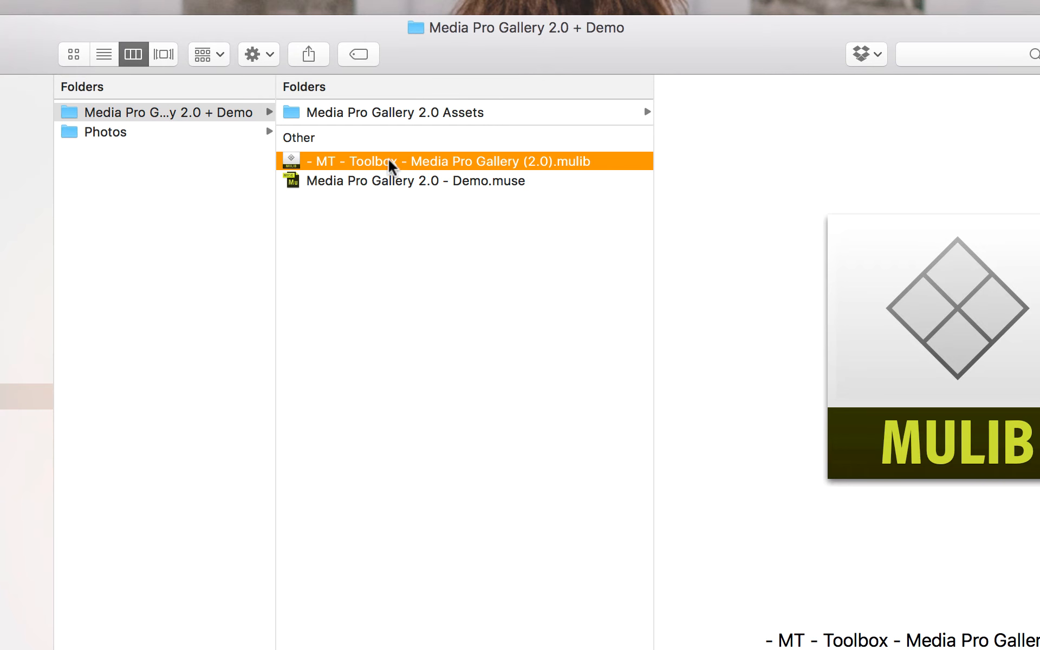
pyautogui.click(389, 184)
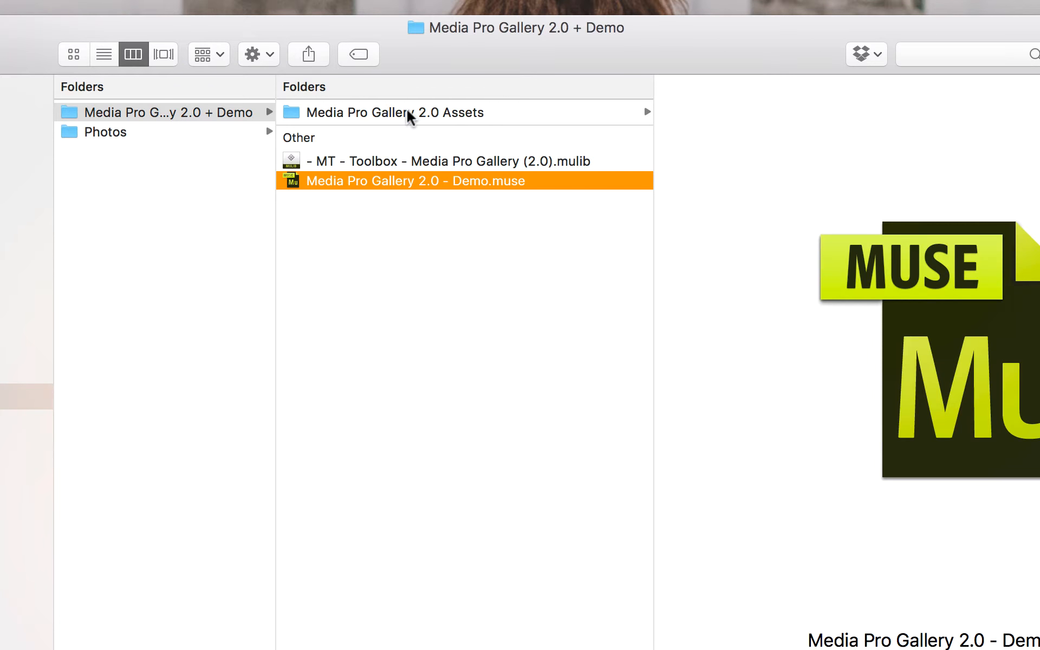
# - Open Media Pro Gallery 2.0 - Demo.muse in Adobe Muse, dismiss the missing-assets alert, view the Uniform page, and close the demo site
pyautogui.doubleClick(408, 184)
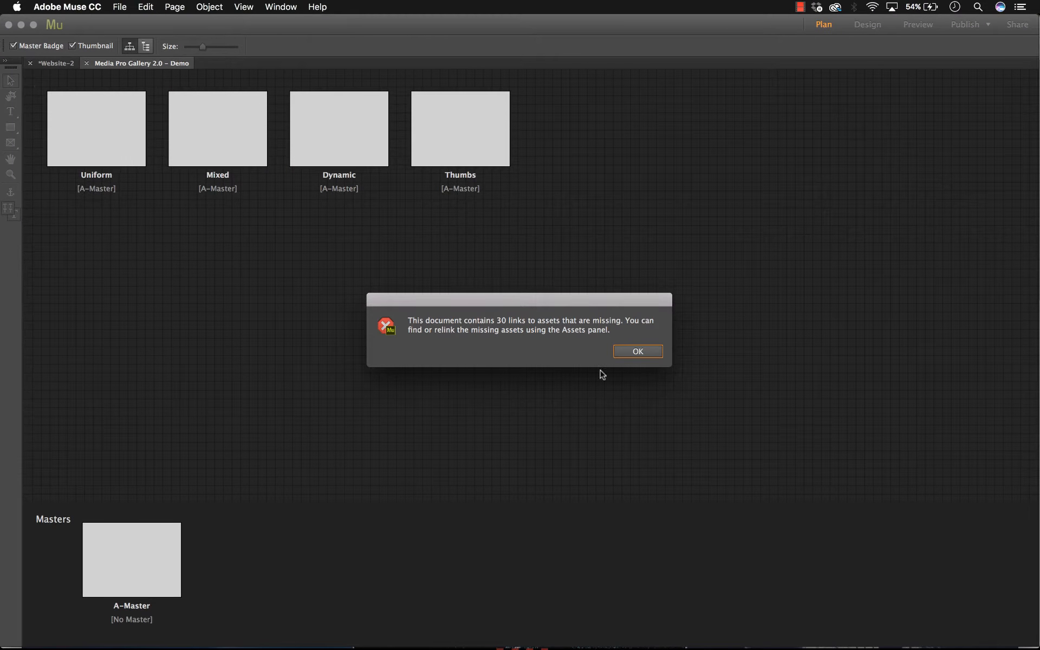
pyautogui.click(638, 350)
pyautogui.doubleClick(95, 146)
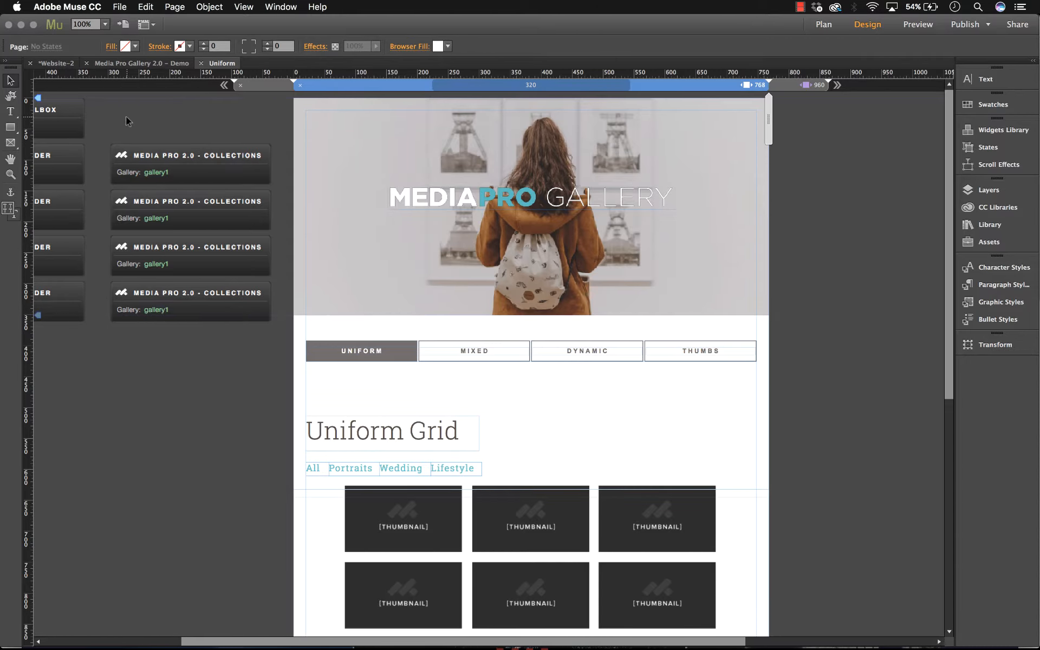
pyautogui.click(86, 63)
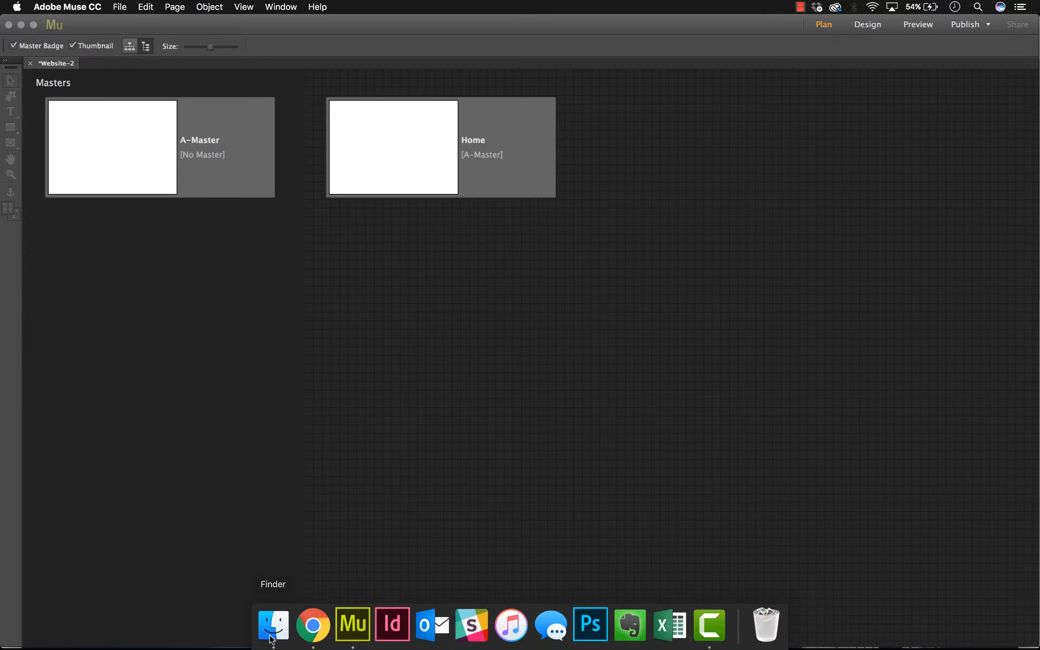
# - Switch to Finder, view the Media Pro Gallery 2.0 Assets folder, and open "- MT - Toolbox - Media Pro Gallery (2.0).mulib" in Adobe Muse
pyautogui.click(273, 628)
pyautogui.click(453, 157)
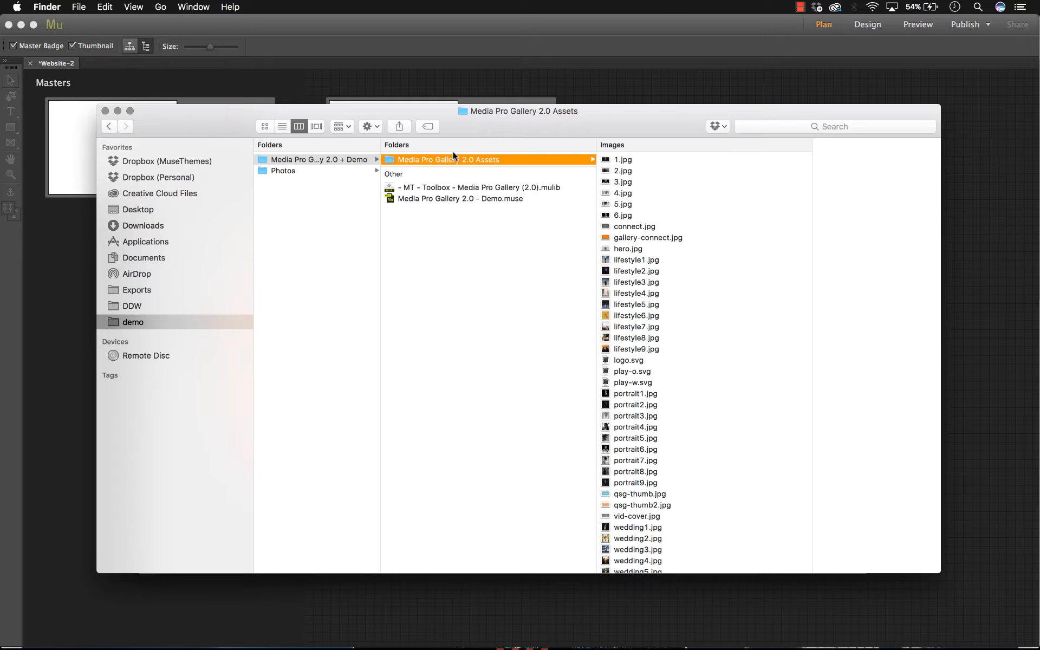
pyautogui.doubleClick(450, 188)
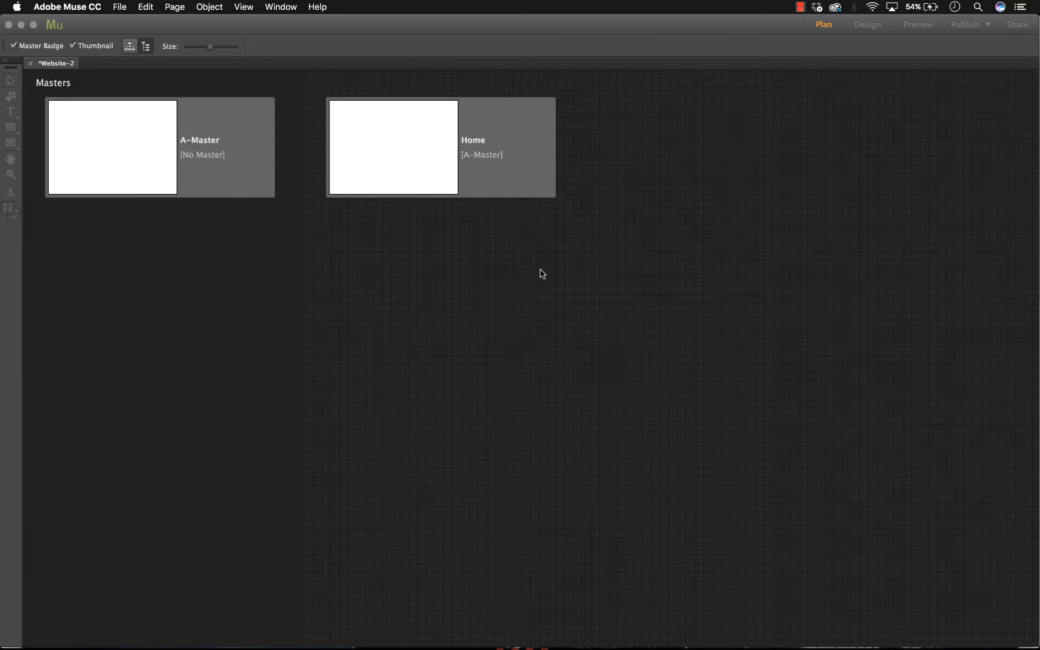
# - Open the Home page for design and place the Media Pro Gallery 2.0 library widget set on it at X 20, Y 62
pyautogui.click(623, 355)
pyautogui.doubleClick(427, 140)
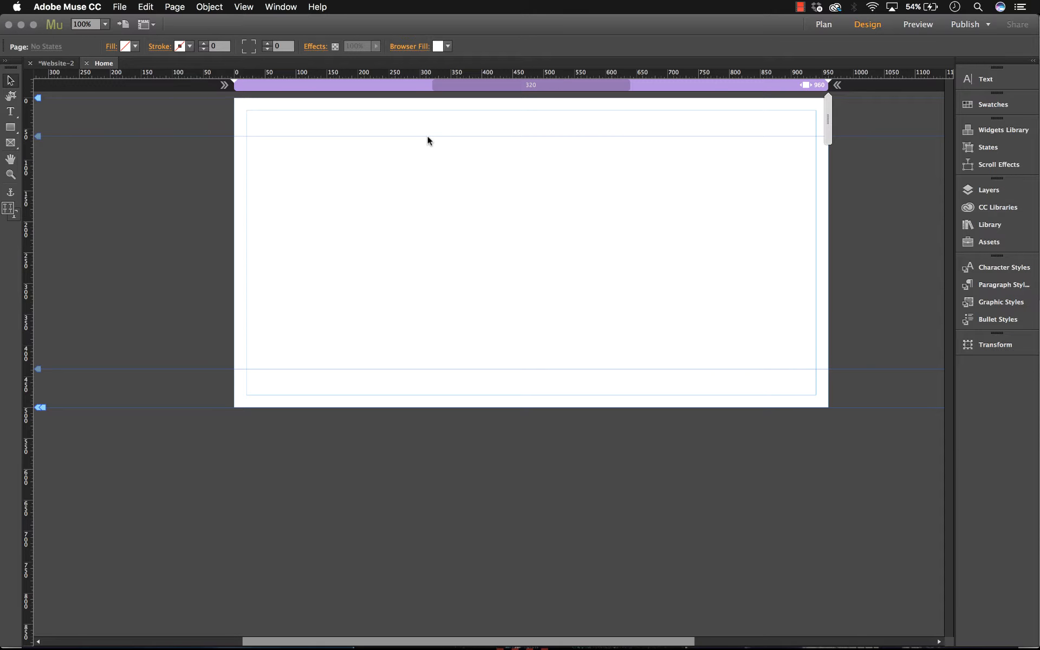
pyautogui.click(1002, 227)
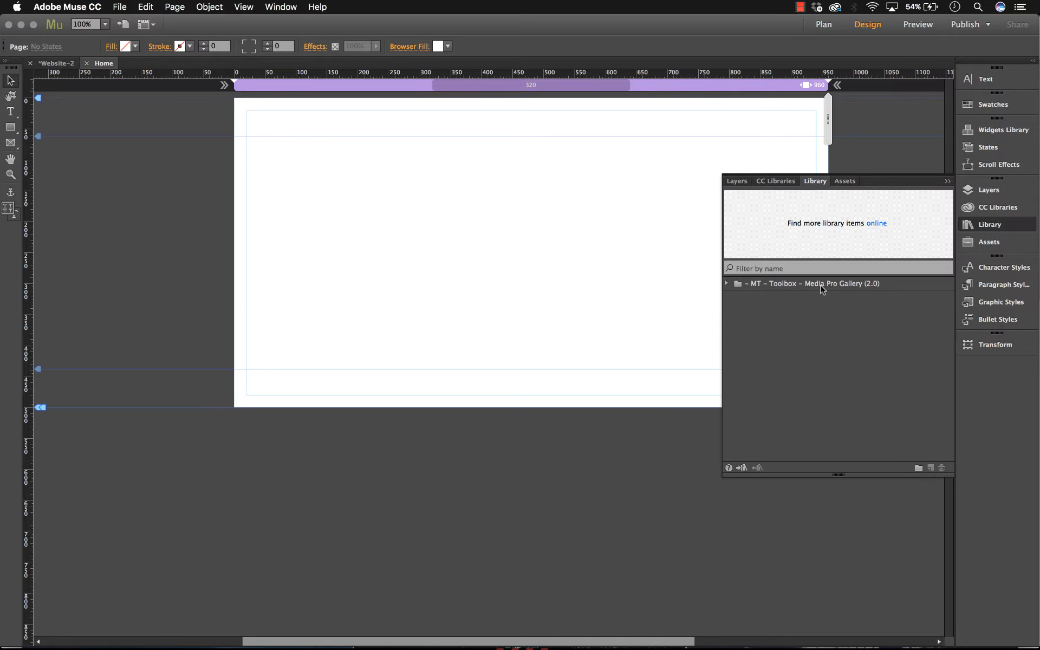
pyautogui.click(822, 286)
pyautogui.click(727, 284)
pyautogui.click(787, 298)
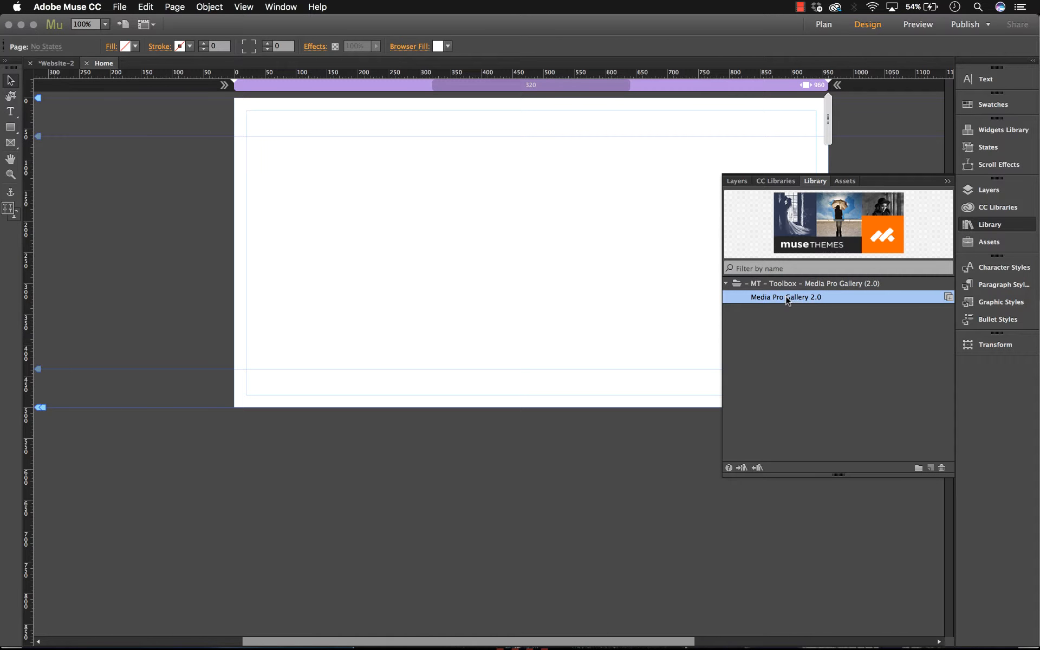
pyautogui.moveTo(787, 300); pyautogui.dragTo(246, 138)
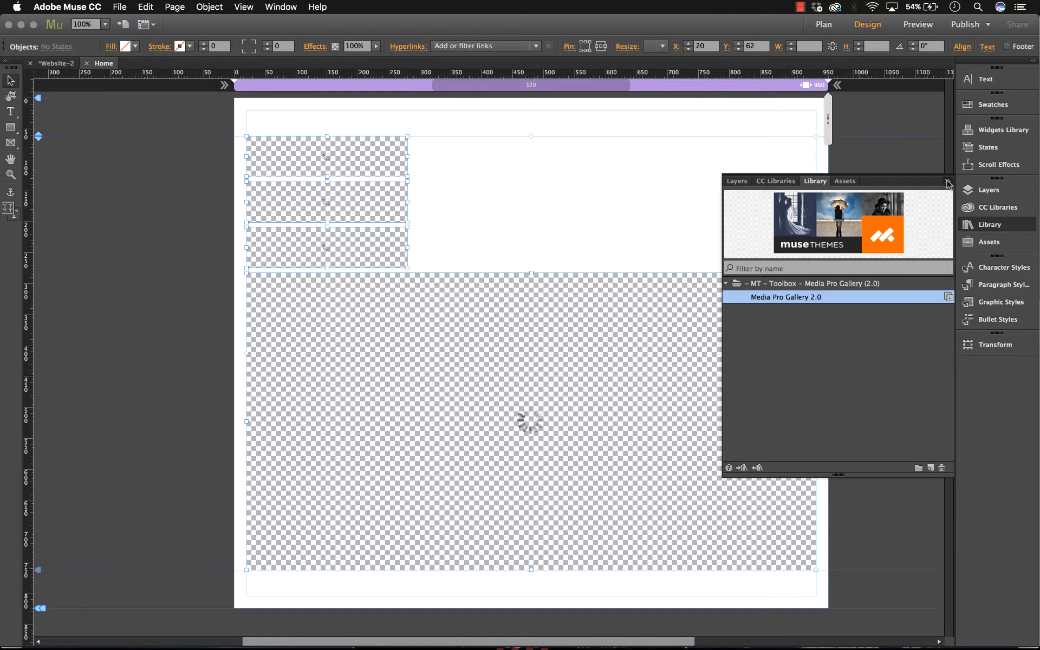
pyautogui.click(948, 183)
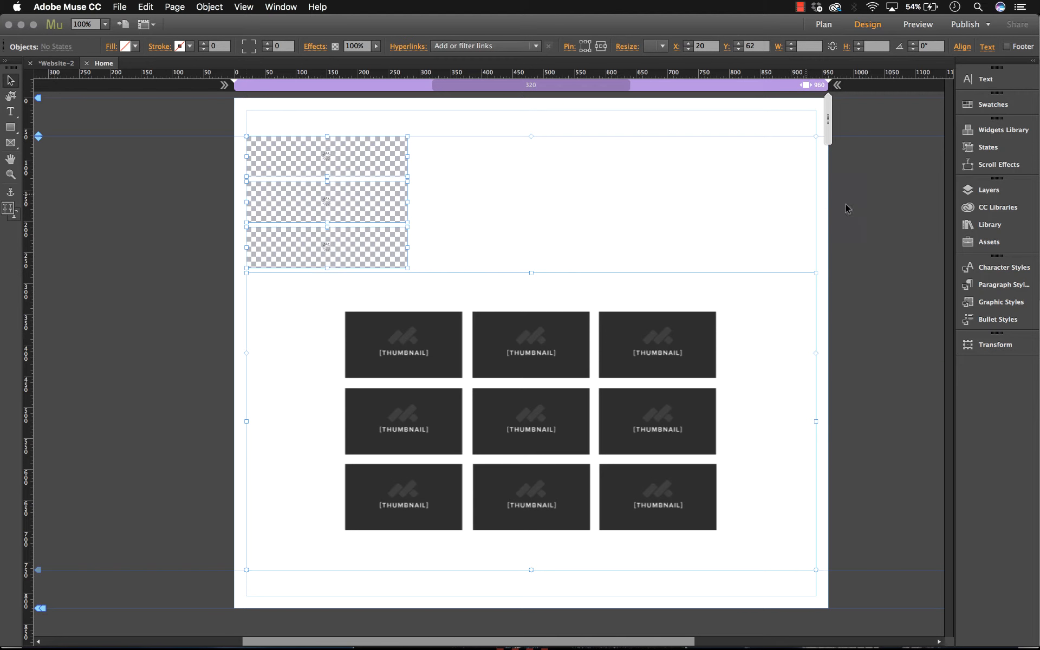
pyautogui.click(867, 208)
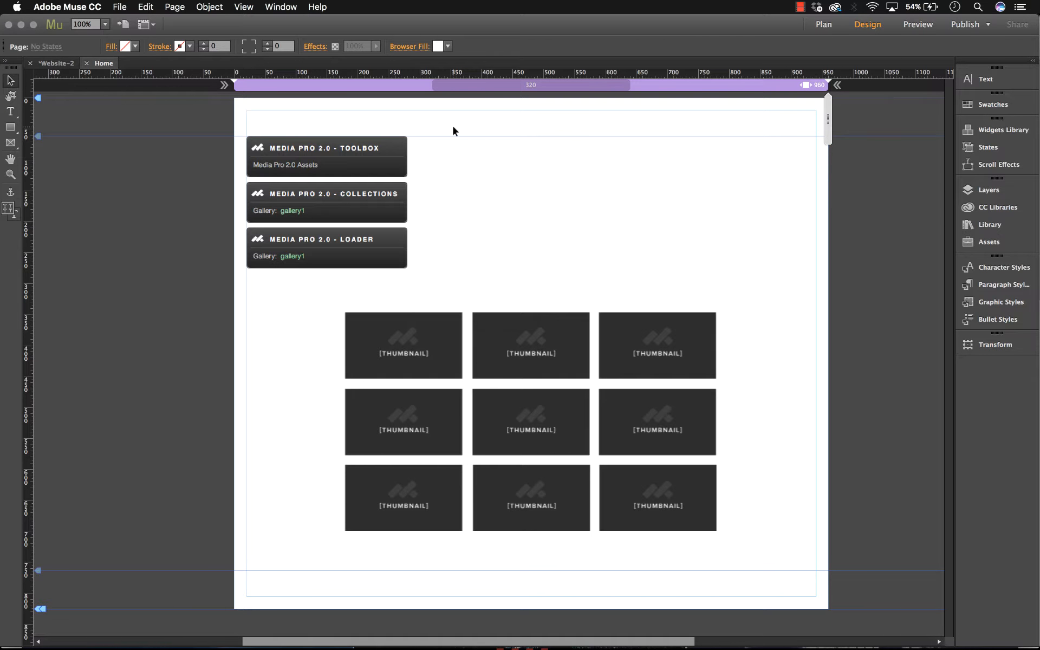
# - Review the Media Pro 2.0 Toolbox widget's options and move the widget off the page's left side, to about X -317, Y 16
pyautogui.click(387, 158)
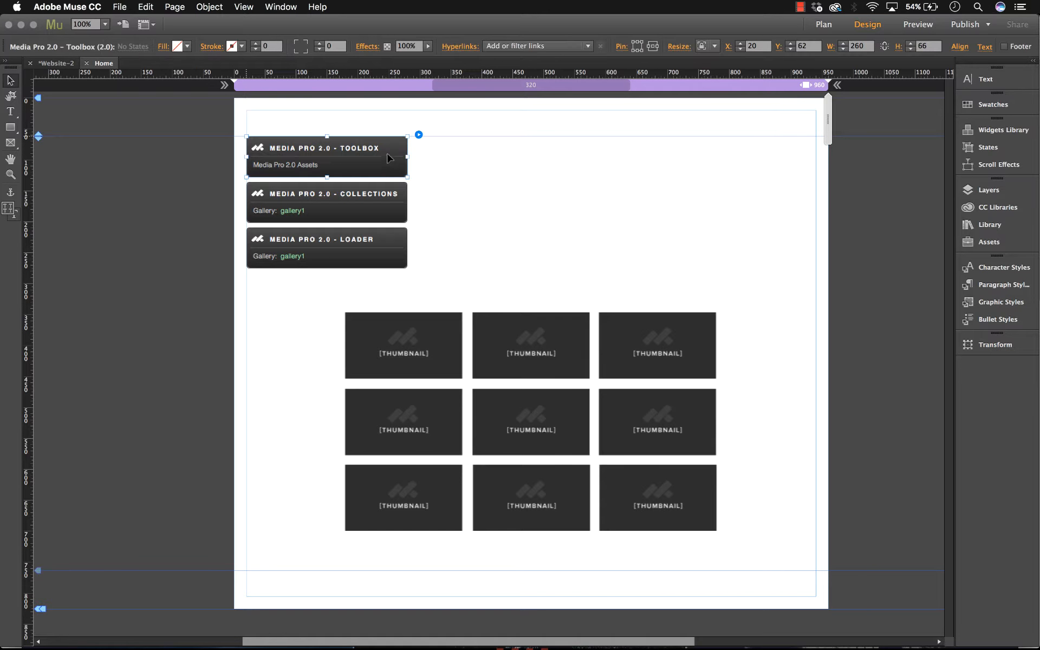
pyautogui.click(419, 134)
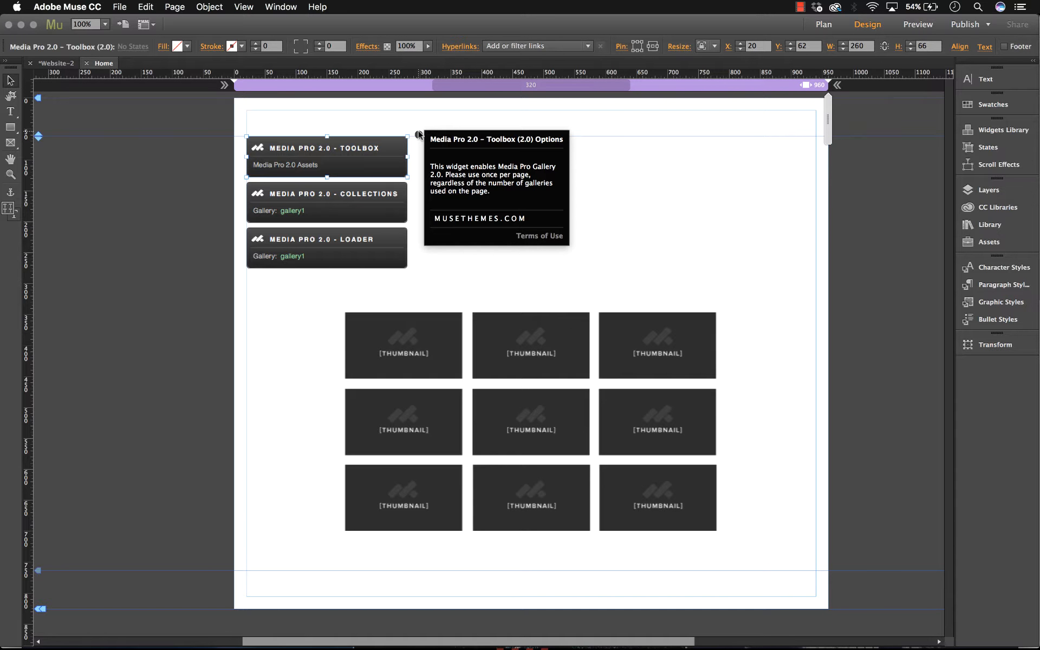
pyautogui.click(418, 134)
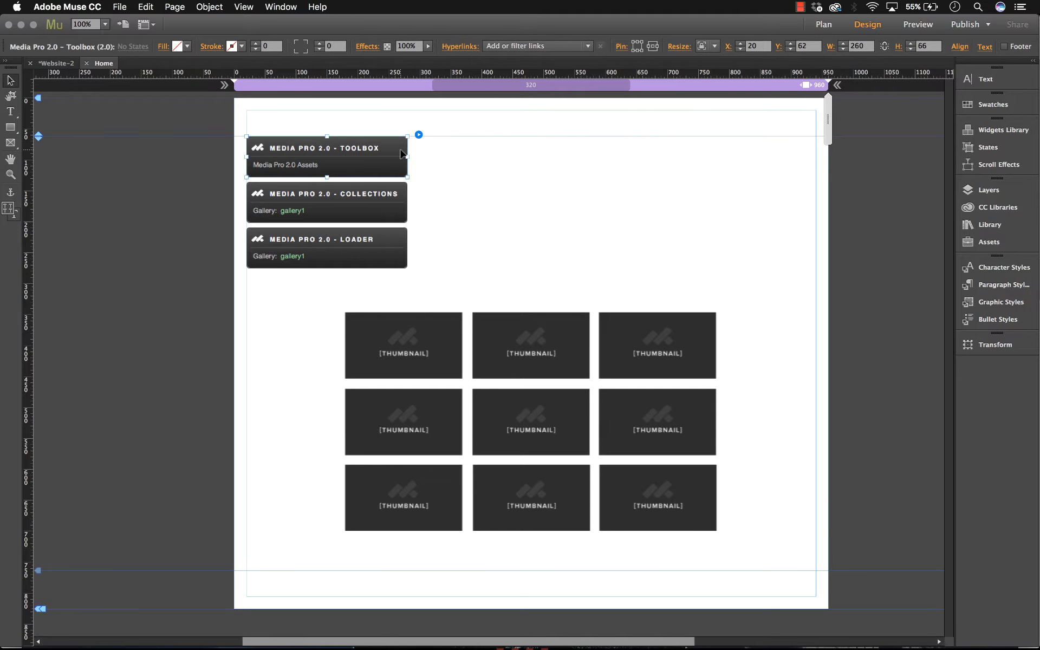
pyautogui.click(419, 135)
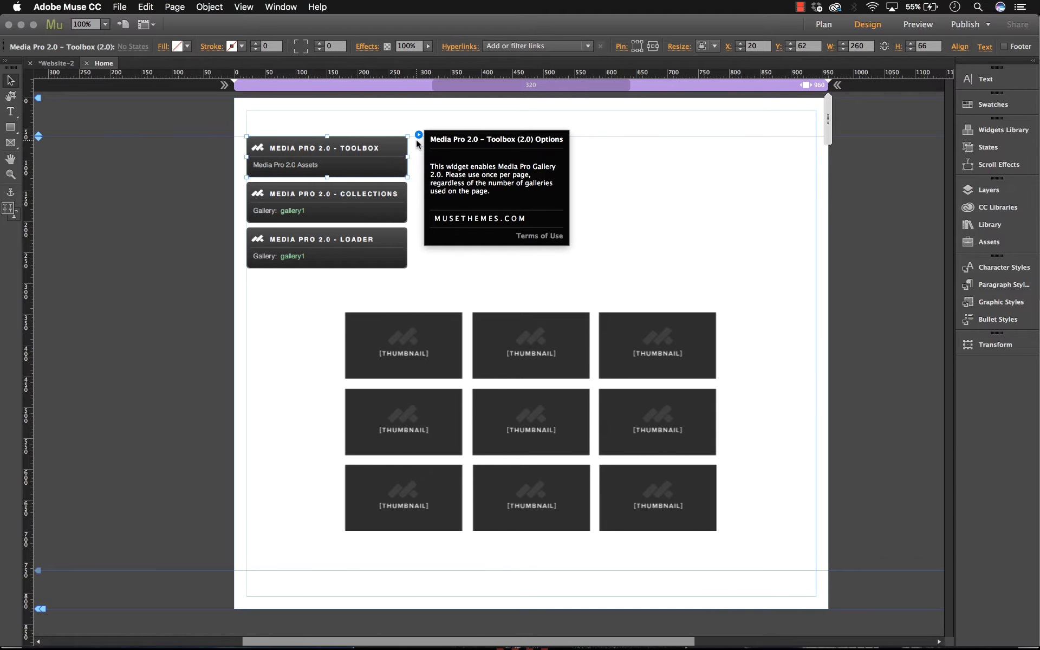
pyautogui.moveTo(317, 148); pyautogui.dragTo(108, 139)
pyautogui.moveTo(170, 124); pyautogui.dragTo(168, 116)
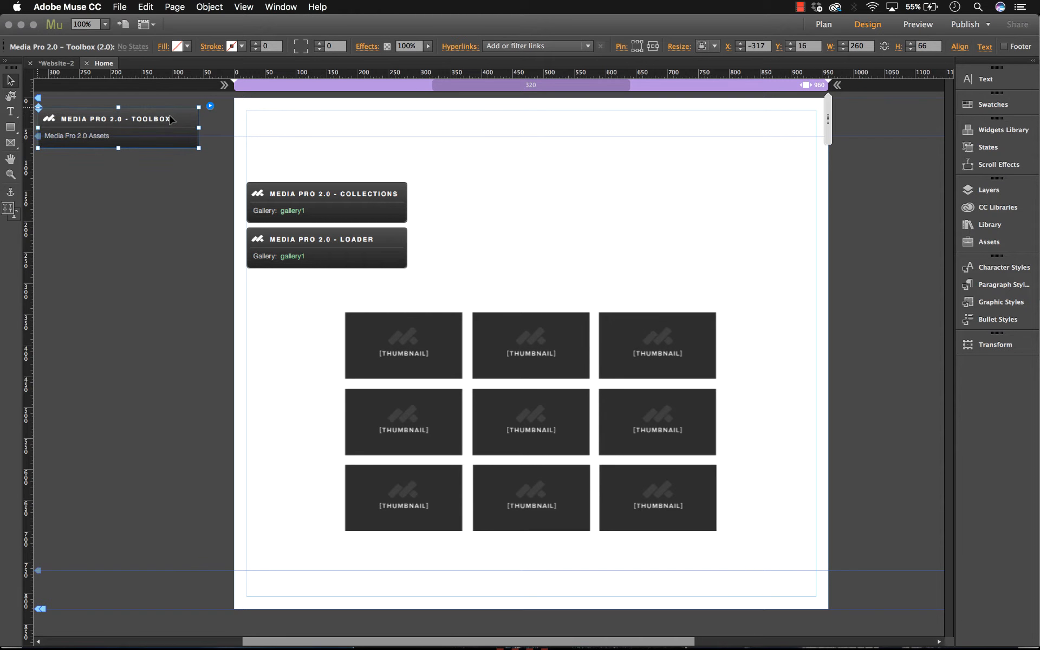
# - Review the Media Pro 2.0 Collections widget's options and move the widget off the page beneath Toolbox, to about X -318, Y 95
pyautogui.click(368, 203)
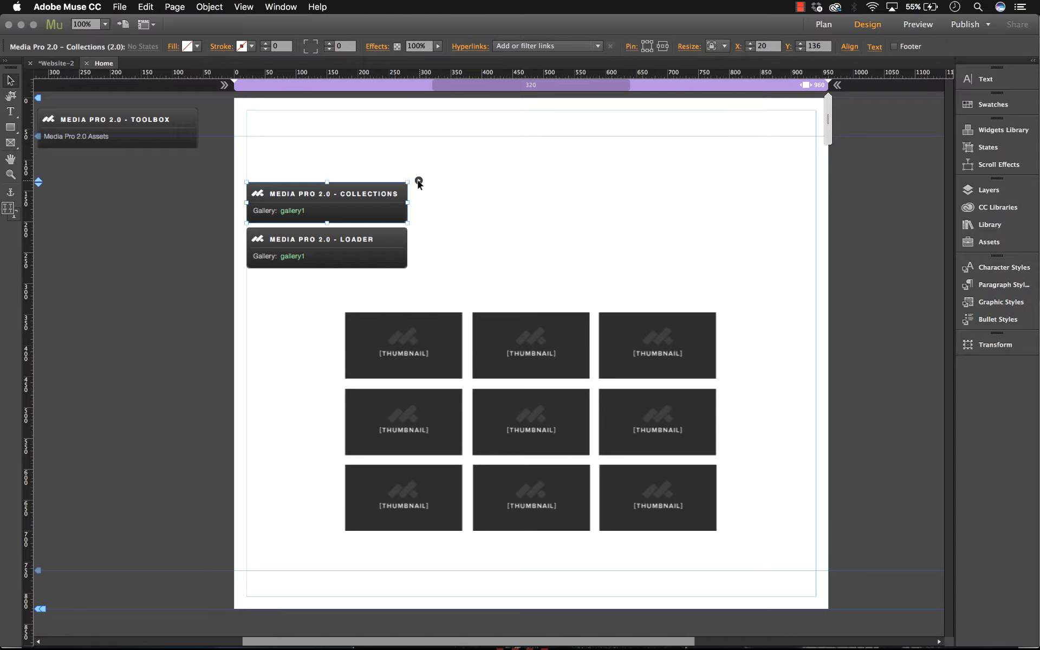
pyautogui.click(419, 180)
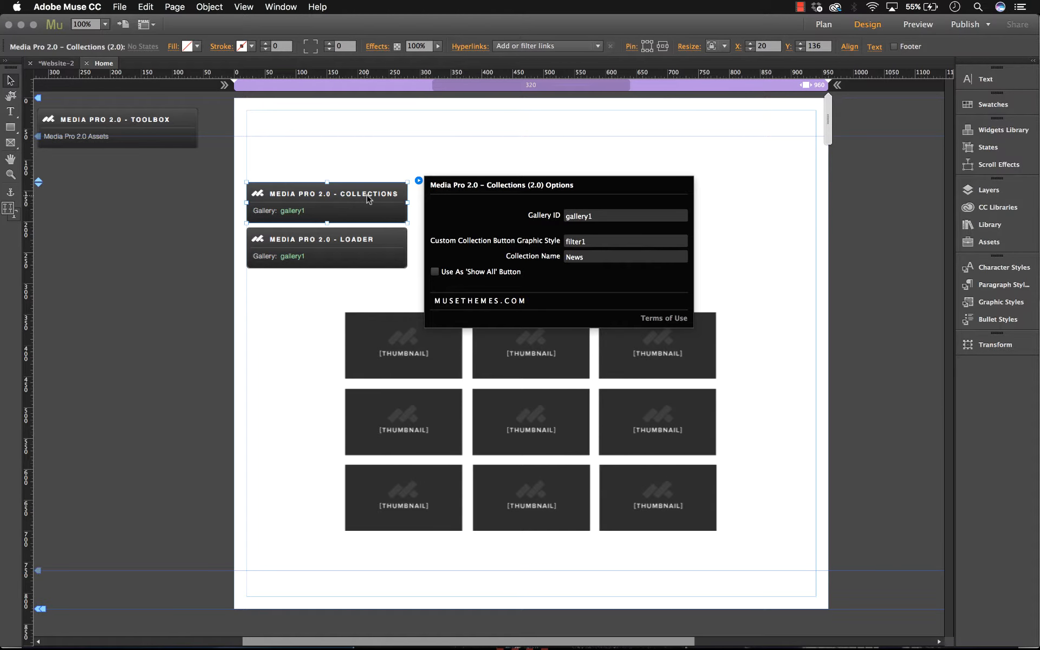
pyautogui.moveTo(375, 196); pyautogui.dragTo(166, 170)
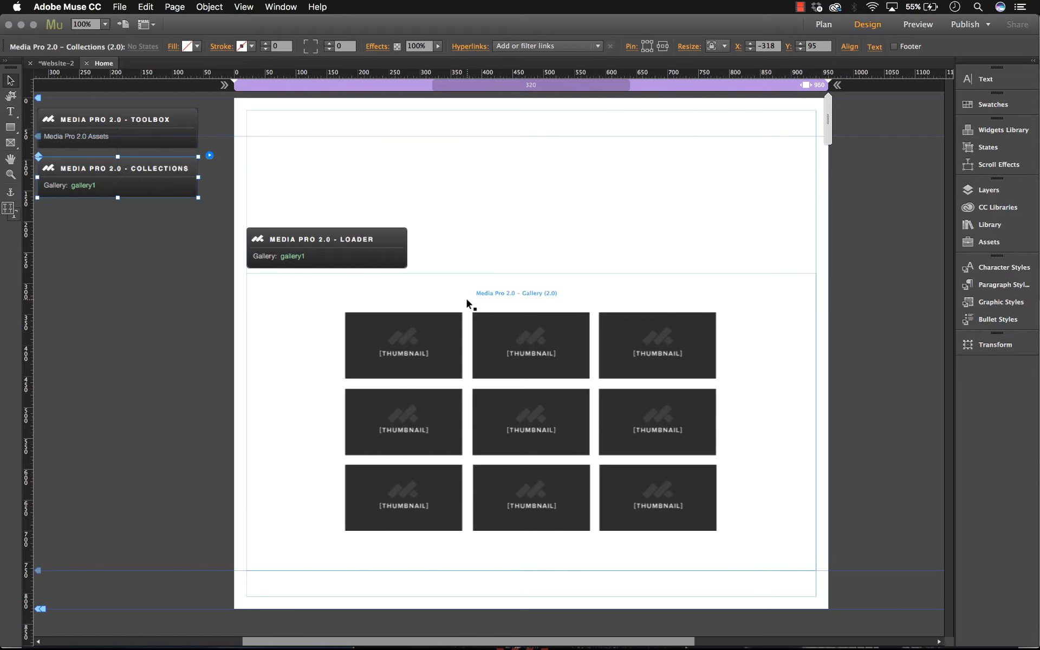
# - Review the Media Pro 2.0 Loader widget's Gallery Items options and move the widget off the page, beneath the Collections widget
pyautogui.click(394, 262)
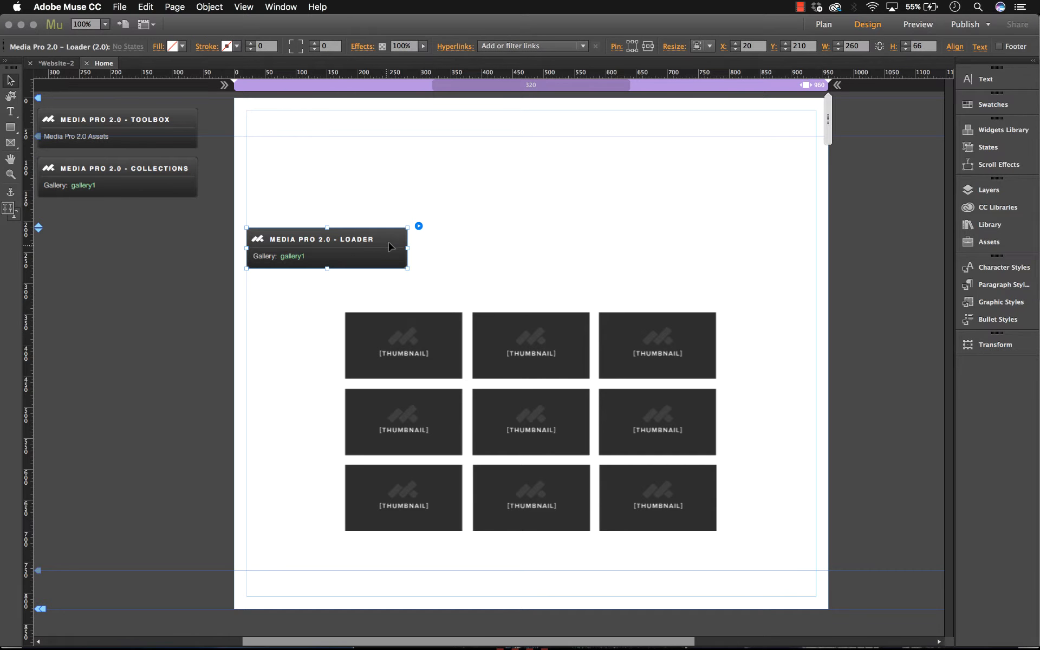
pyautogui.click(419, 227)
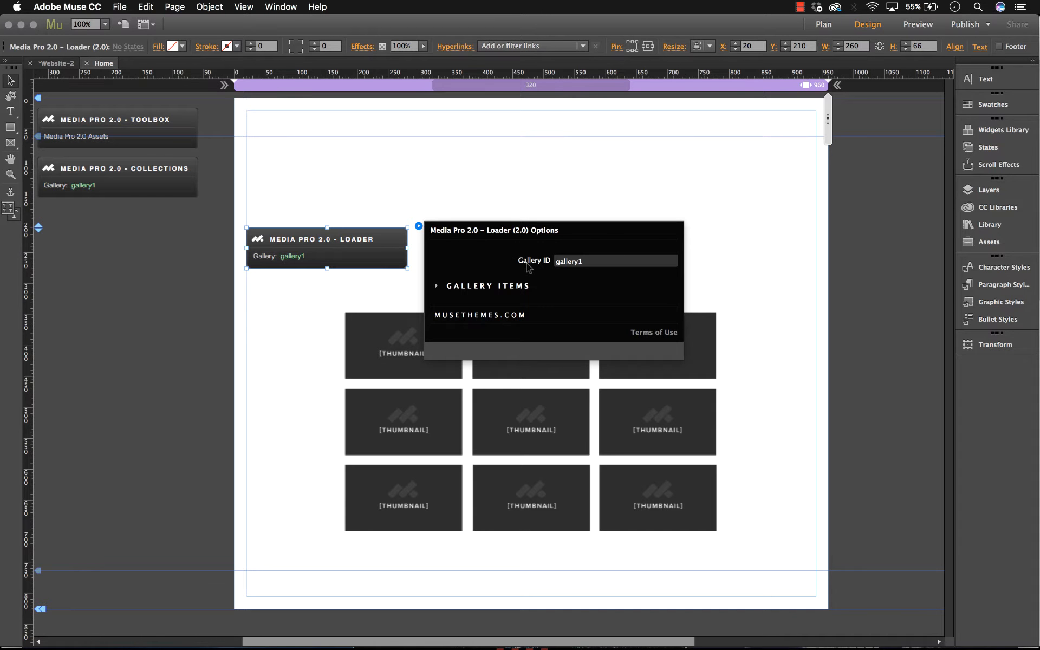
pyautogui.click(439, 289)
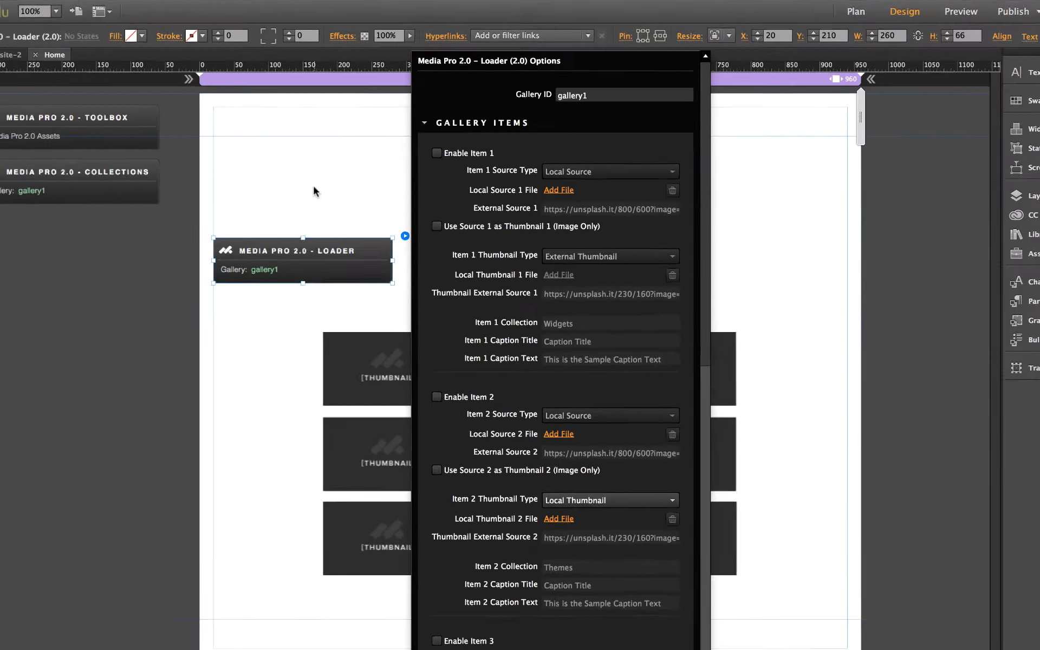
pyautogui.click(48, 251)
pyautogui.moveTo(385, 246); pyautogui.dragTo(176, 231)
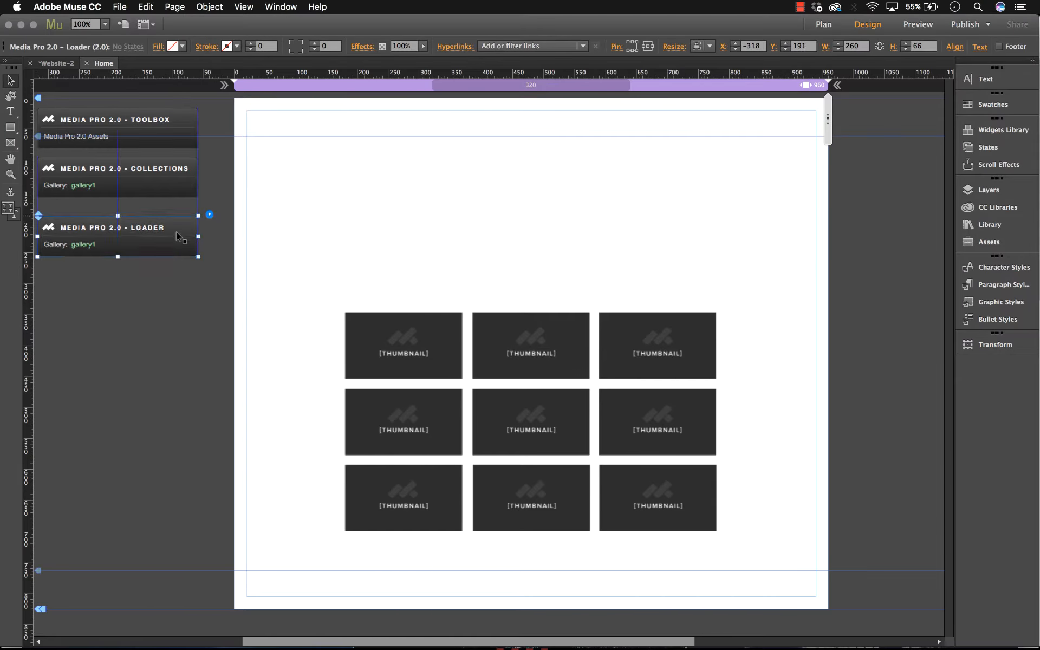
pyautogui.click(347, 233)
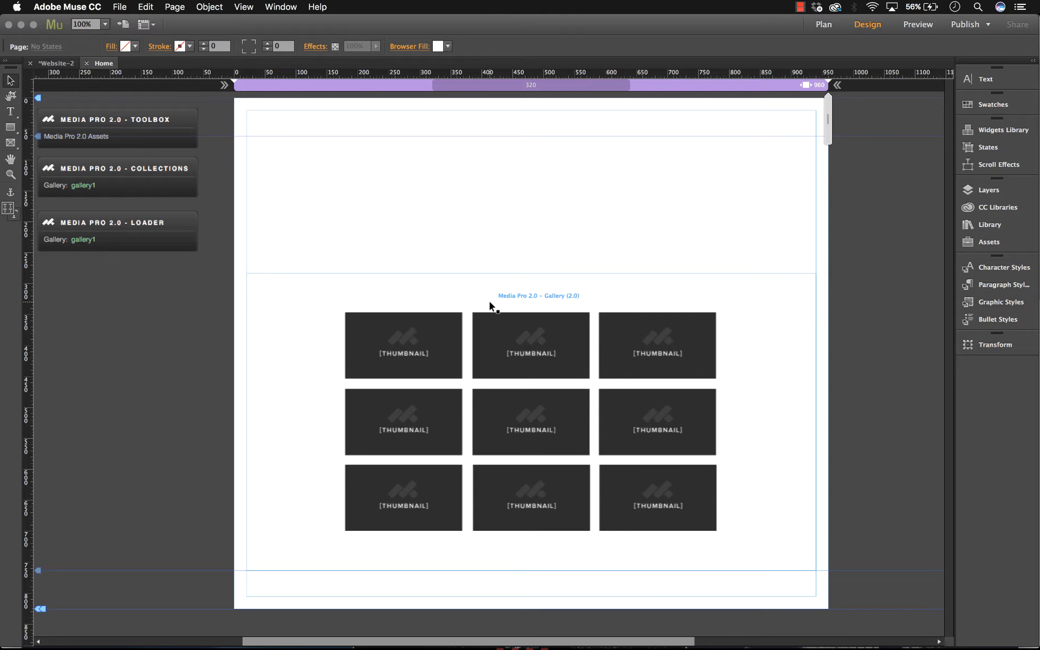
# - Examine the Media Pro 2.0 Gallery widget's general options and its Gallery Layout settings
pyautogui.click(527, 324)
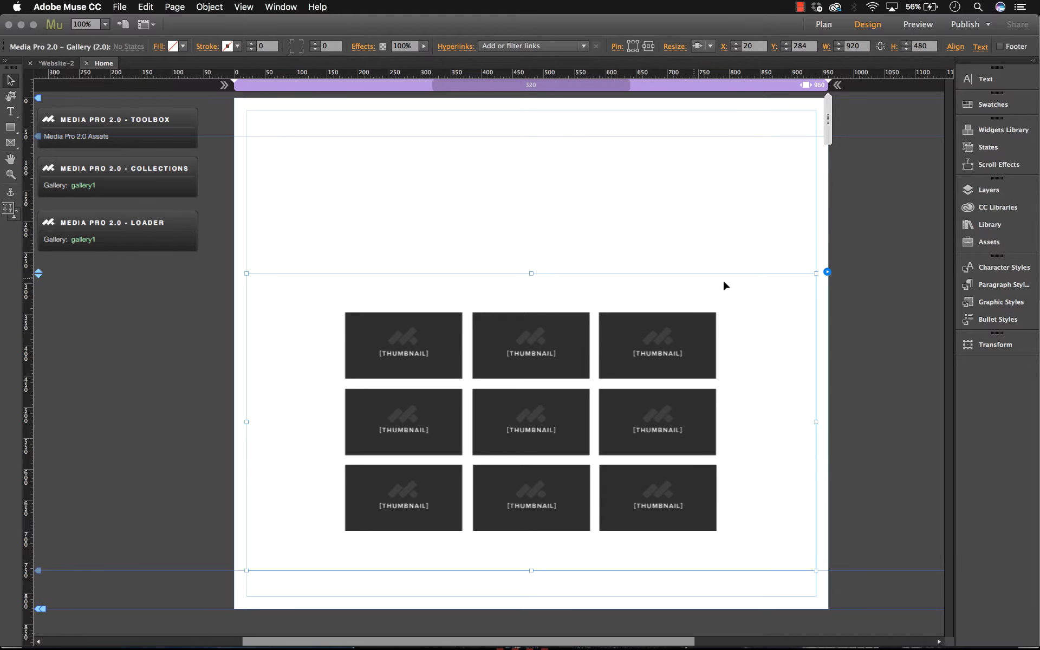
pyautogui.click(826, 273)
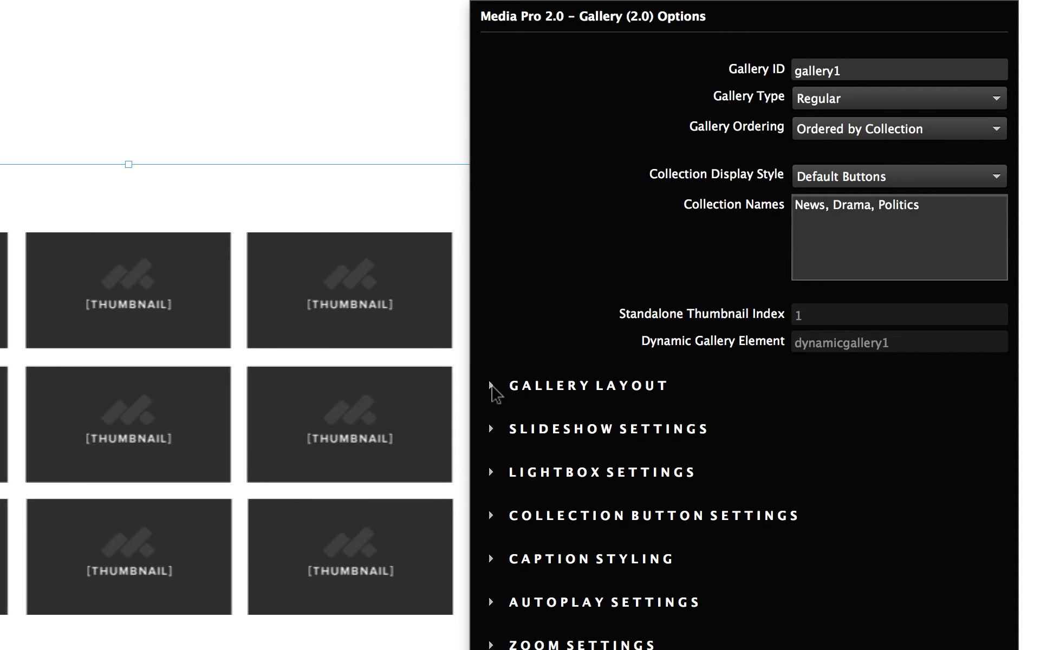
pyautogui.click(491, 386)
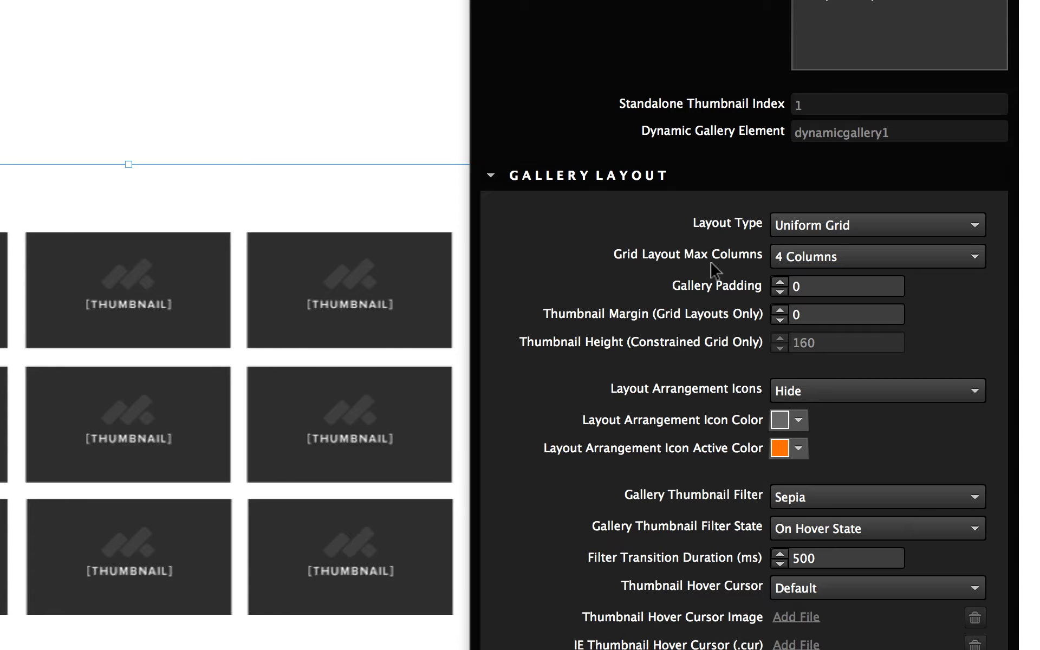
pyautogui.scroll(-1, 716, 271)
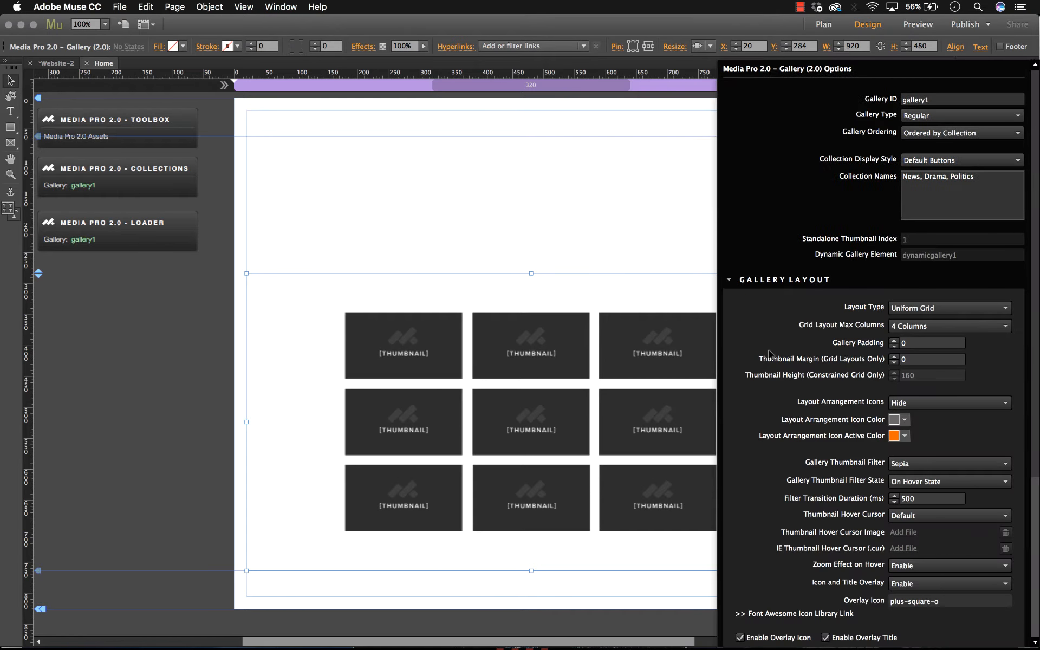
pyautogui.scroll(-1, 771, 353)
# - In the Loader widget, enable Item 1 with wedding1.jpg as its local source and use that source as the thumbnail
pyautogui.click(118, 232)
pyautogui.click(209, 209)
pyautogui.click(345, 112)
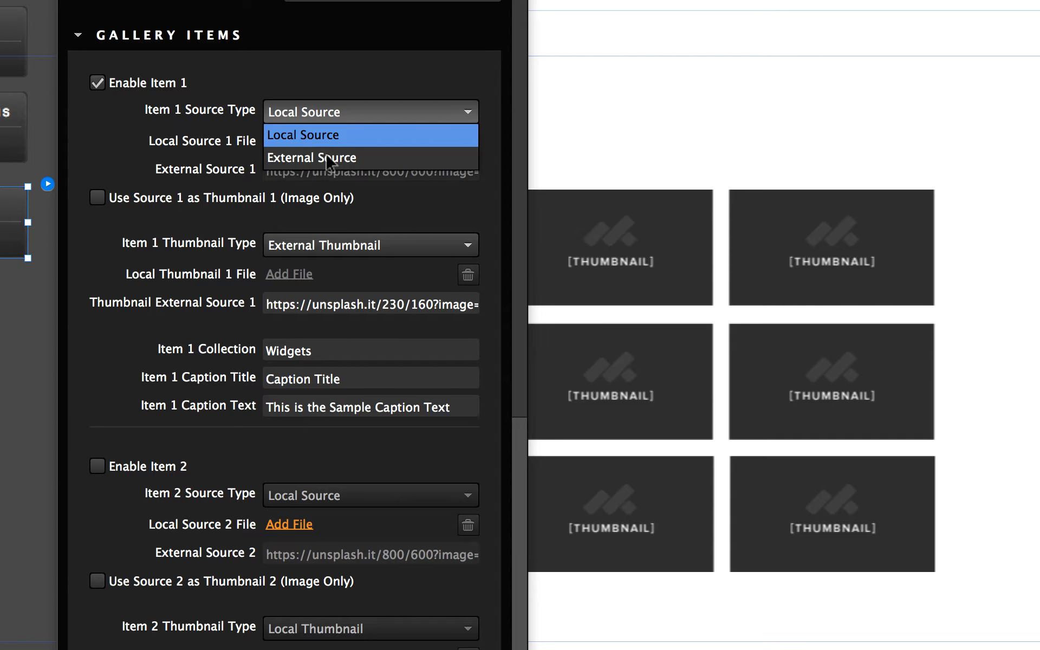
pyautogui.click(327, 140)
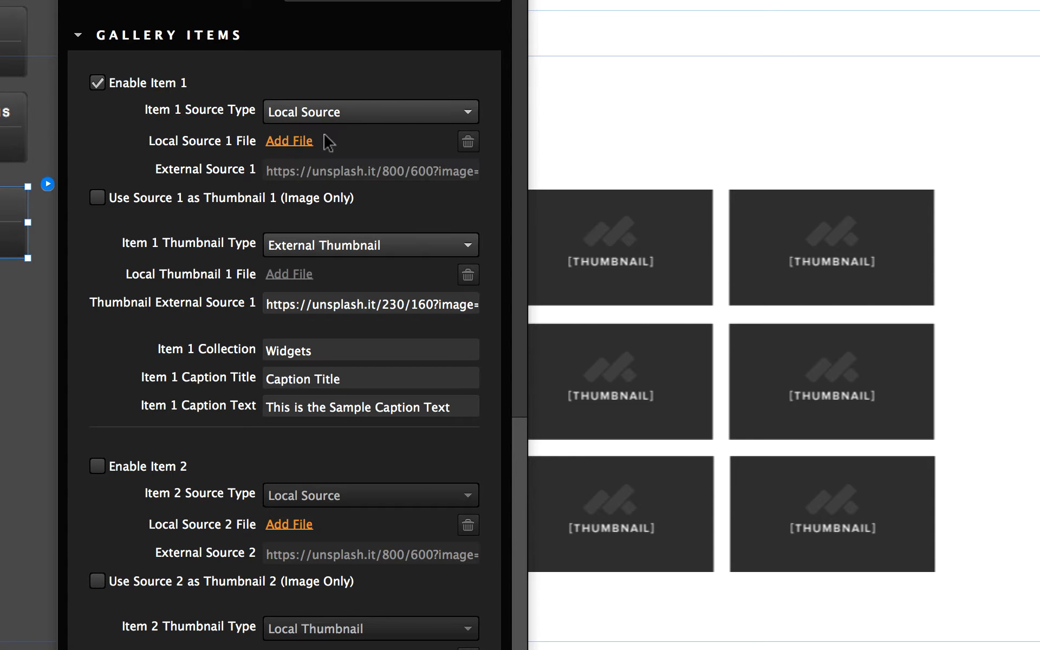
pyautogui.click(293, 142)
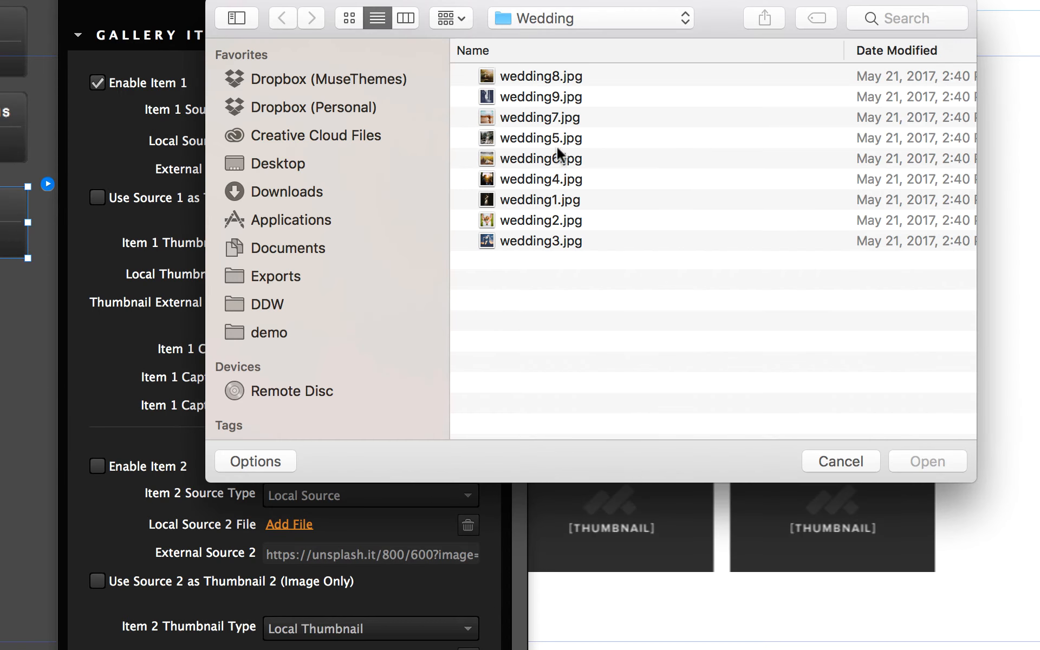
pyautogui.click(566, 199)
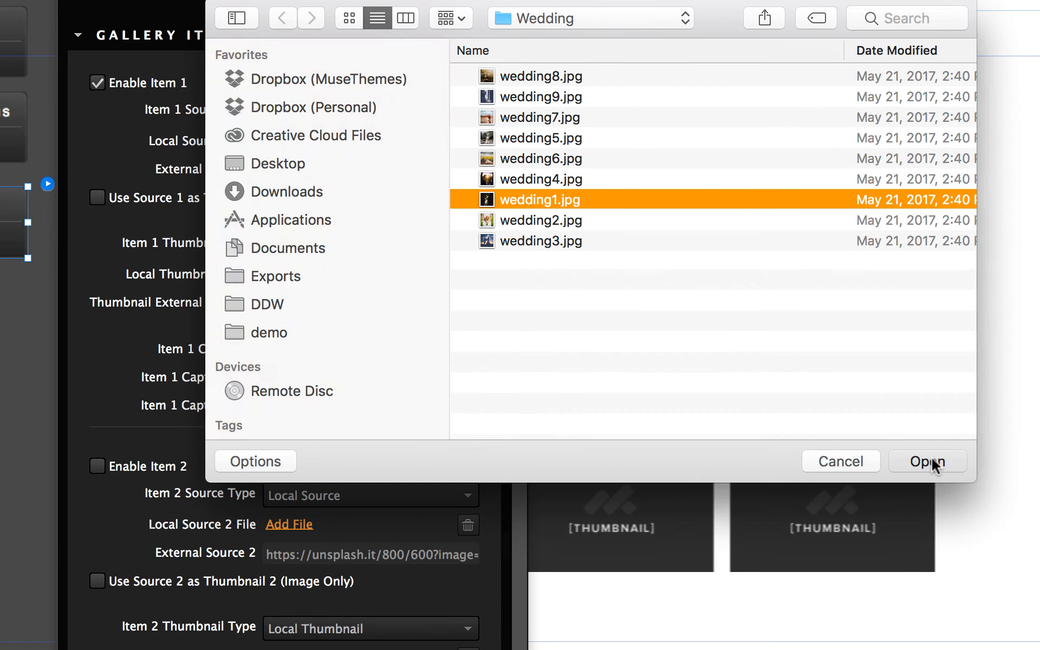
pyautogui.click(927, 461)
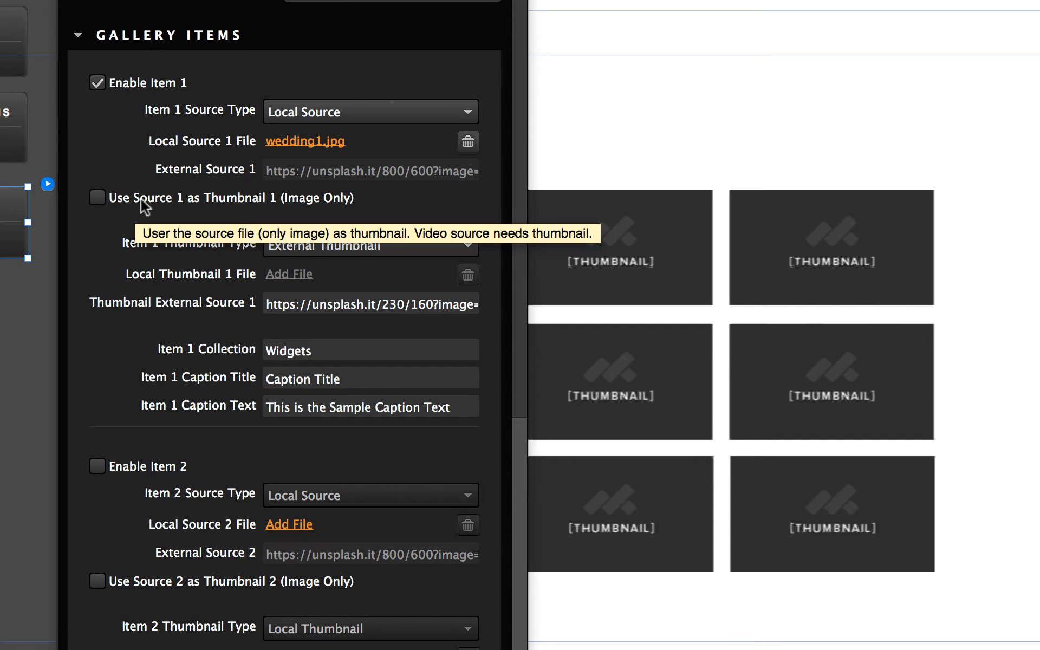
pyautogui.click(97, 199)
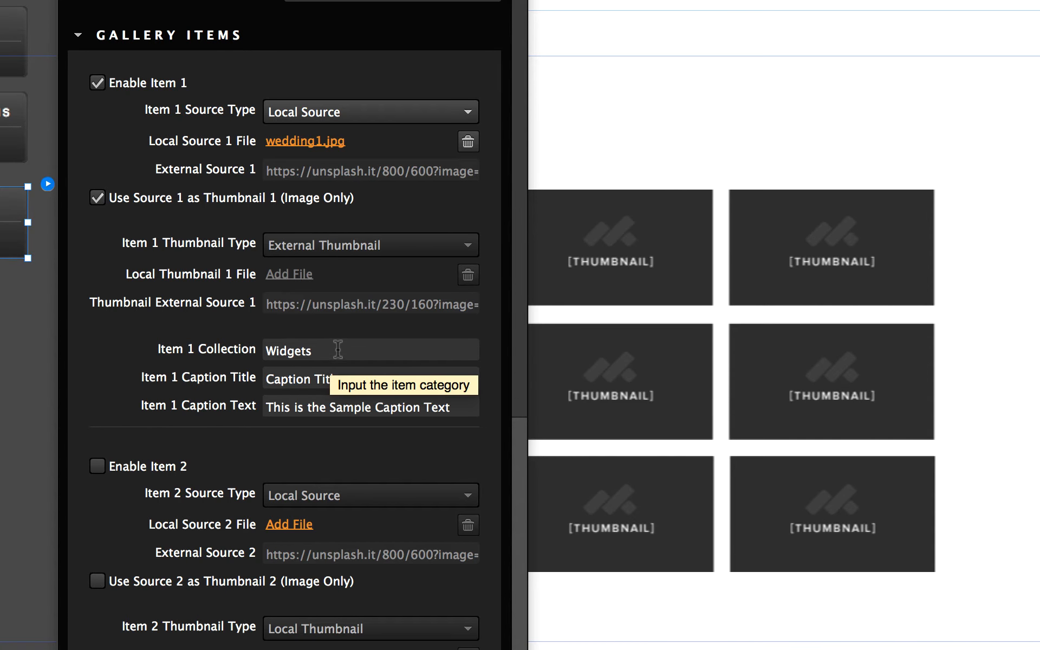
# - Set Item 1's collection to "Wedding" and its caption title to "Wedding 1"
pyautogui.moveTo(336, 349); pyautogui.dragTo(267, 350)
pyautogui.write('Wedding')
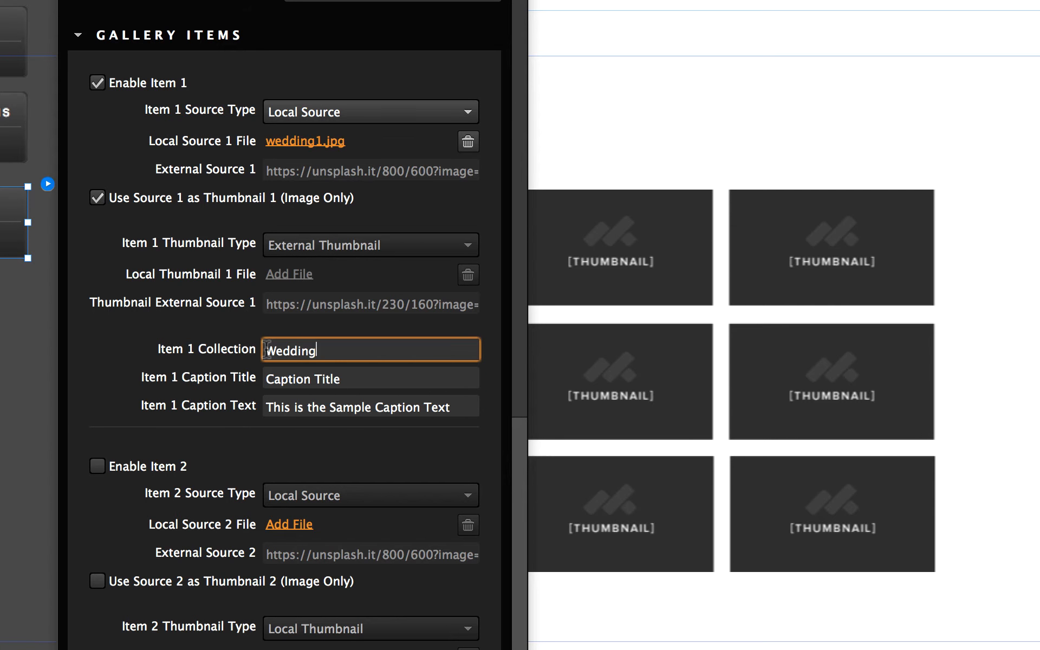
pyautogui.press('Return')
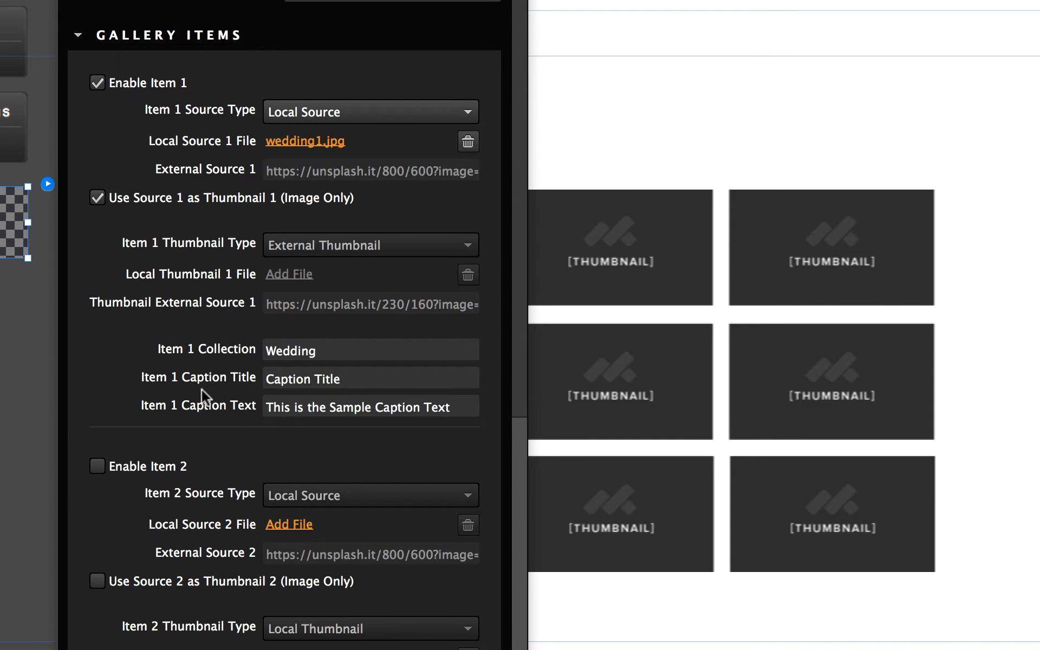
pyautogui.moveTo(365, 378); pyautogui.dragTo(201, 375)
pyautogui.write('Wedding 1')
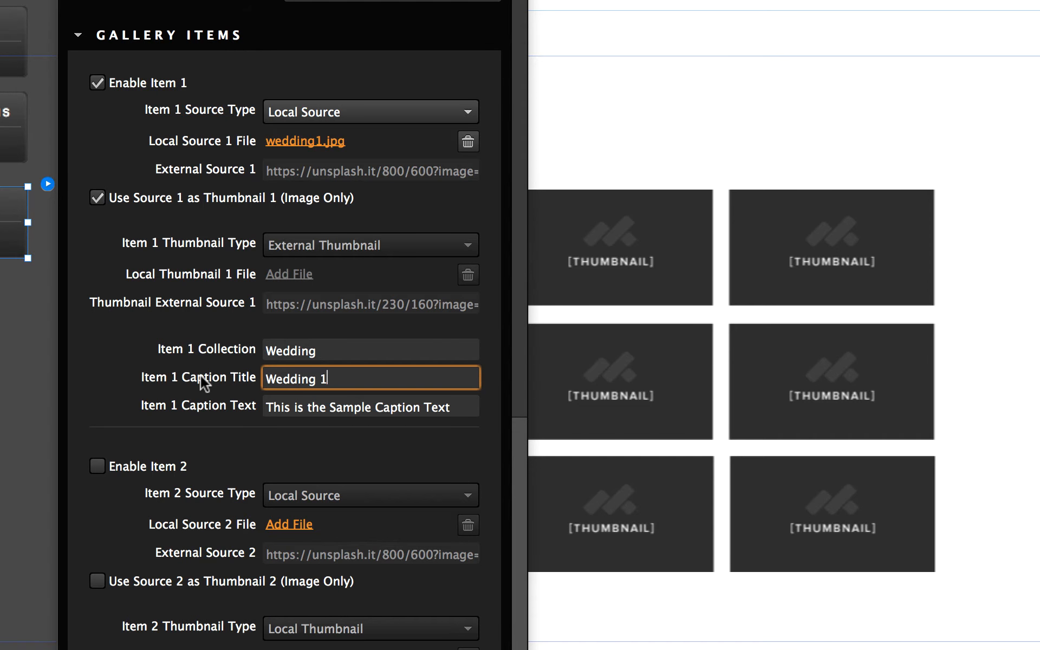
pyautogui.press('Tab')
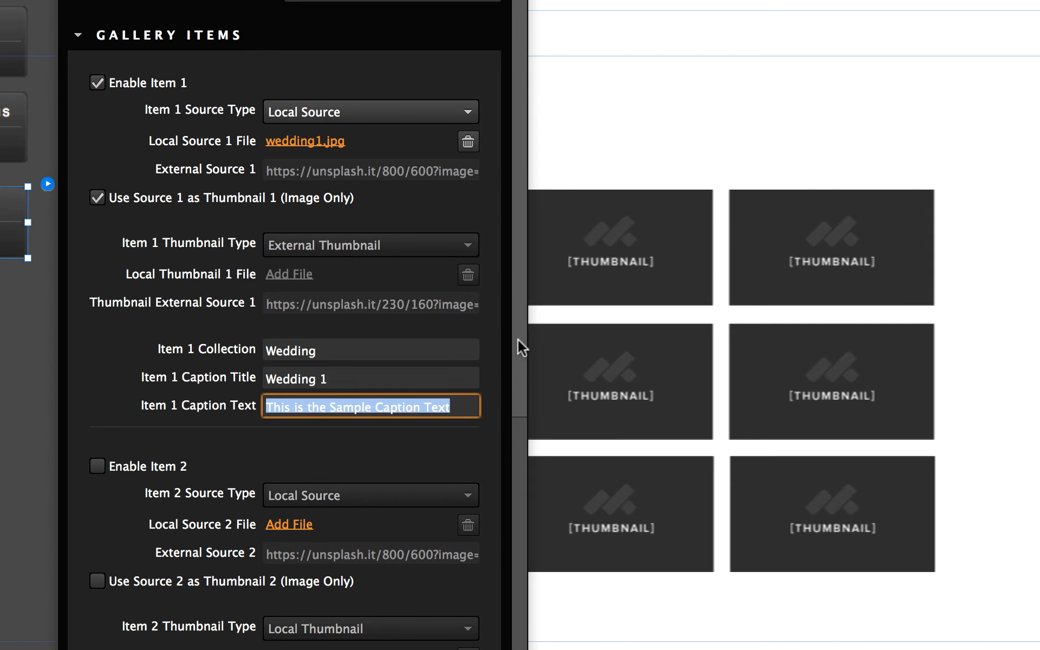
# - Enable Item 2 with wedding2.jpg as its local source and use that source as the thumbnail
pyautogui.scroll(-5, 518, 339)
pyautogui.click(139, 265)
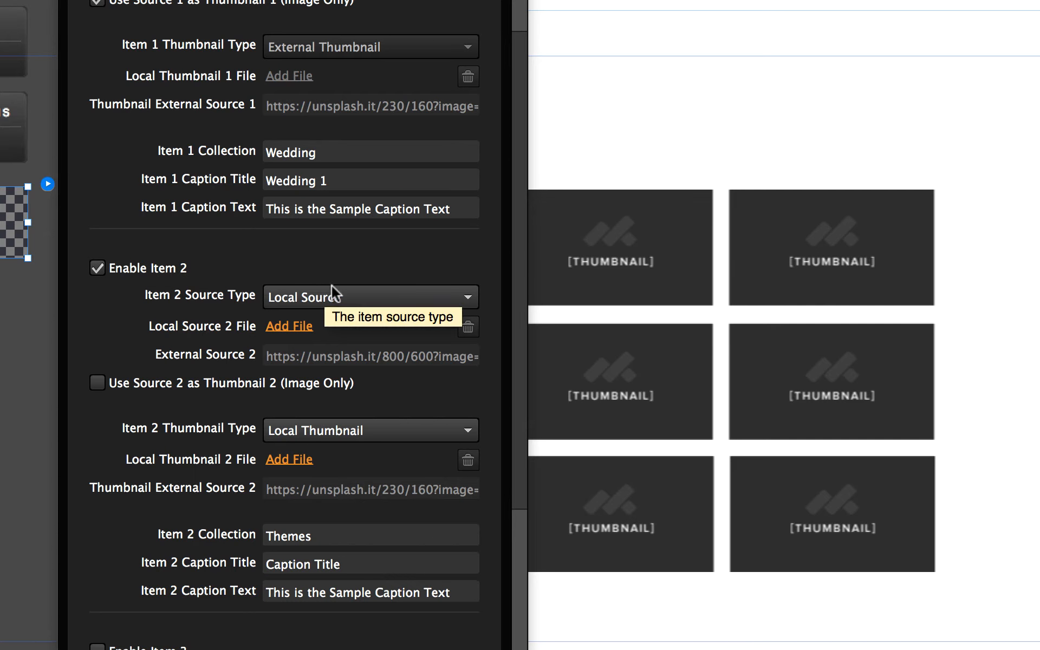
pyautogui.click(289, 327)
pyautogui.click(527, 221)
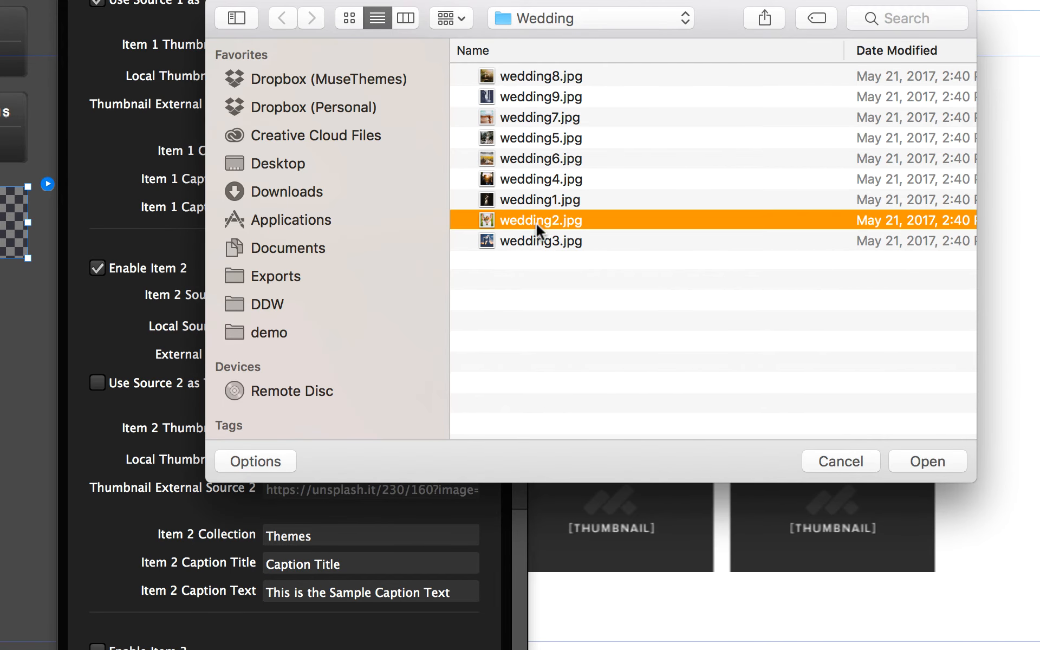
pyautogui.click(943, 464)
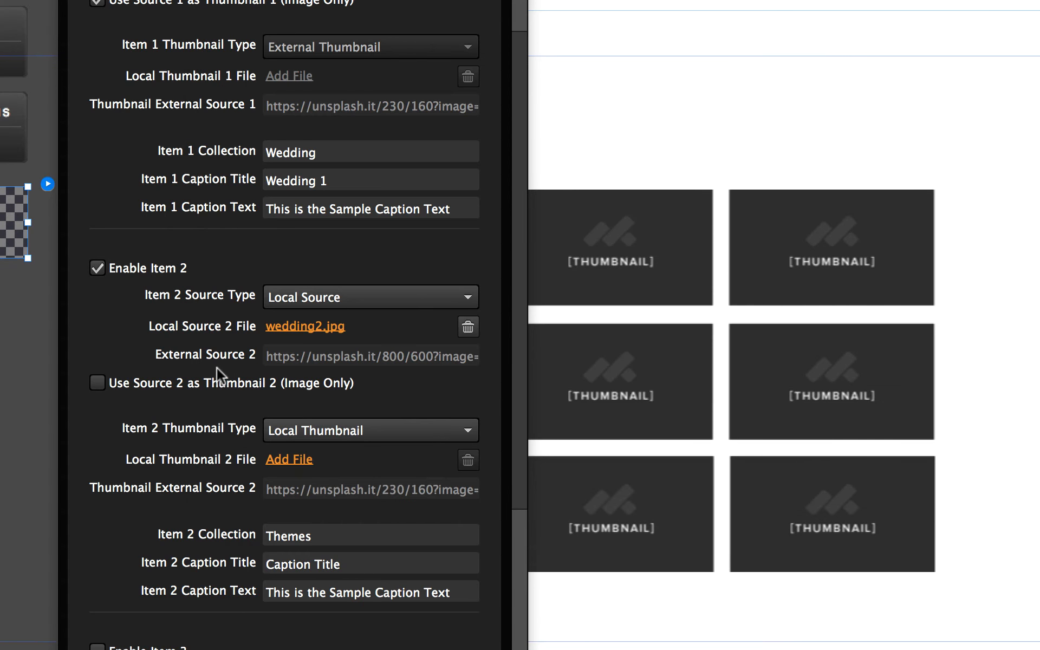
pyautogui.click(198, 384)
# - Set Item 2's collection to "Wedding" and its caption title to "Wedding 2"
pyautogui.click(297, 530)
pyautogui.doubleClick(297, 530)
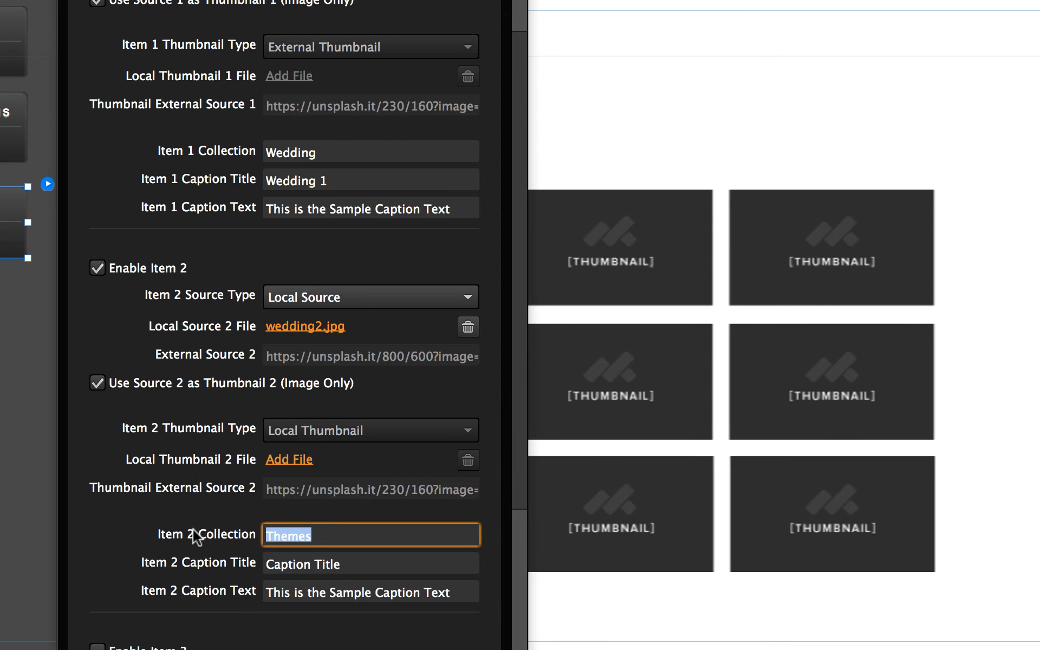
pyautogui.write('Wedding')
pyautogui.press('Tab')
pyautogui.write('Wedding 2')
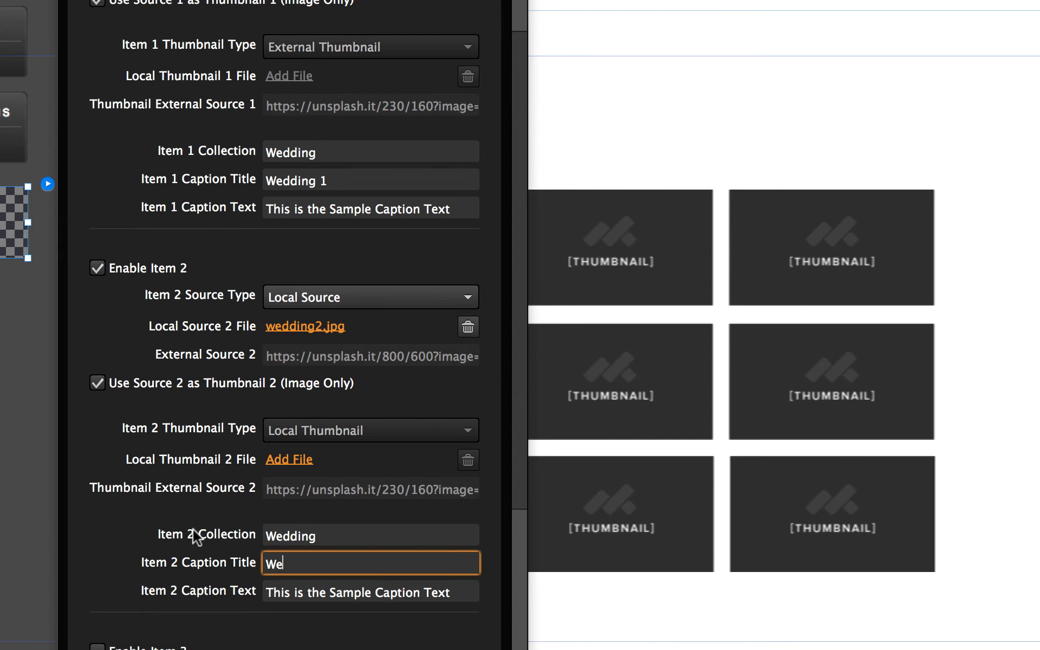
pyautogui.press('Return')
# - Enable Item 3 with portrait1.jpg from the Portraits folder as its local source and use that source as the thumbnail
pyautogui.scroll(-10, 127, 122)
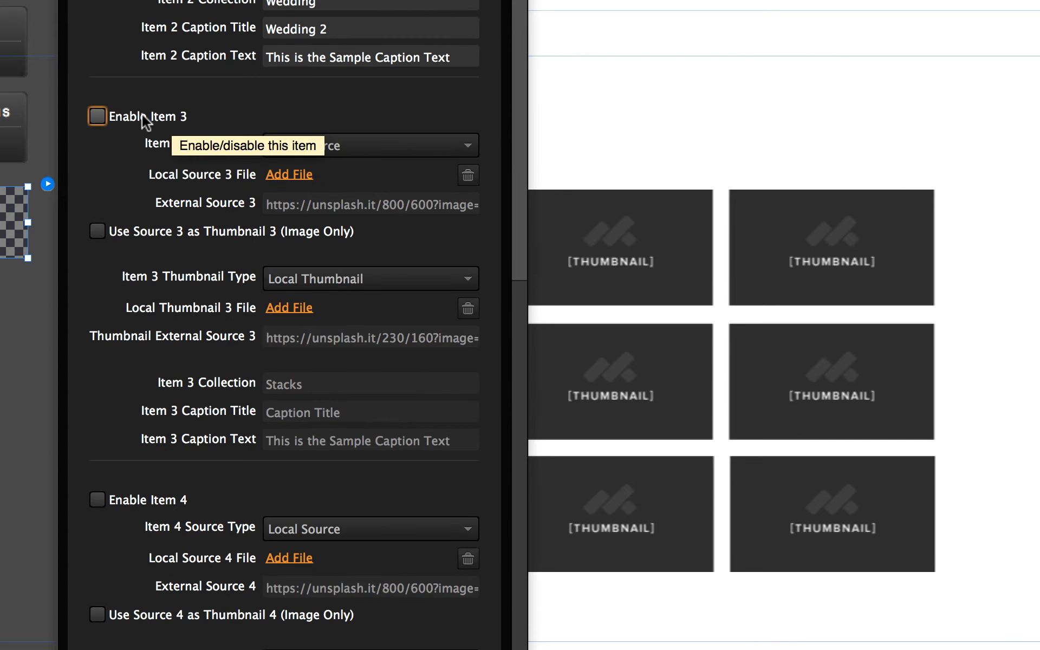
pyautogui.click(159, 113)
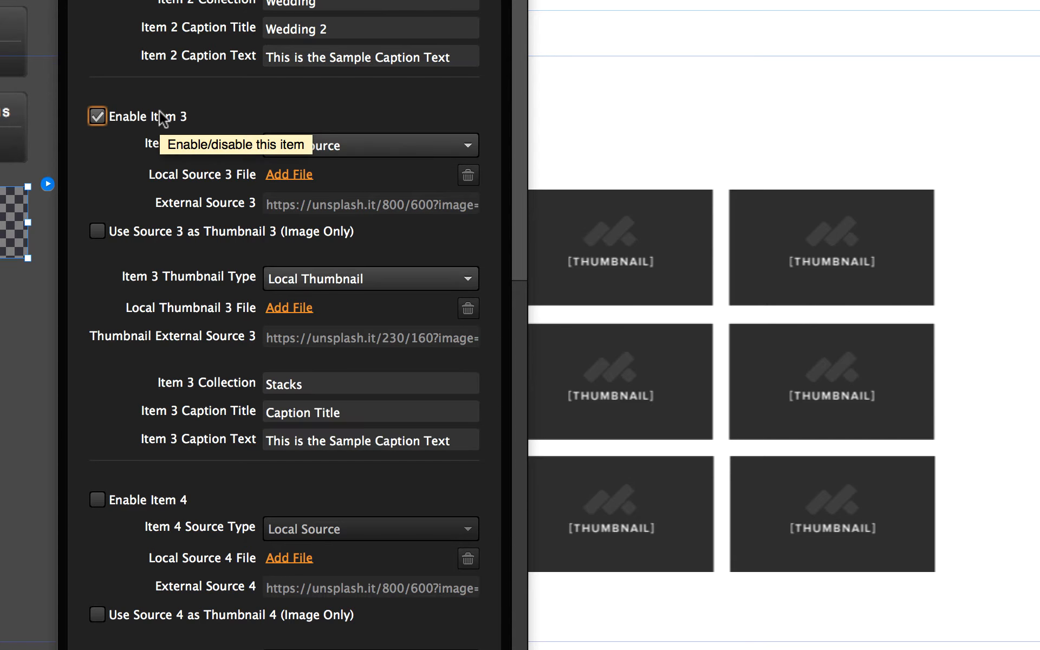
pyautogui.click(294, 176)
pyautogui.click(583, 18)
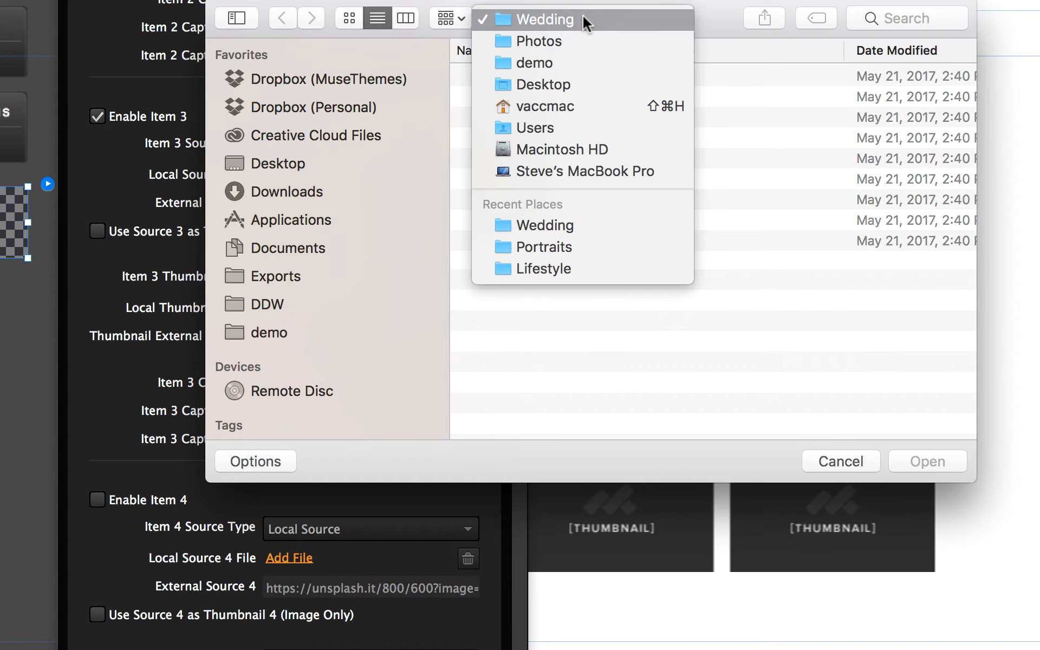
pyautogui.click(583, 35)
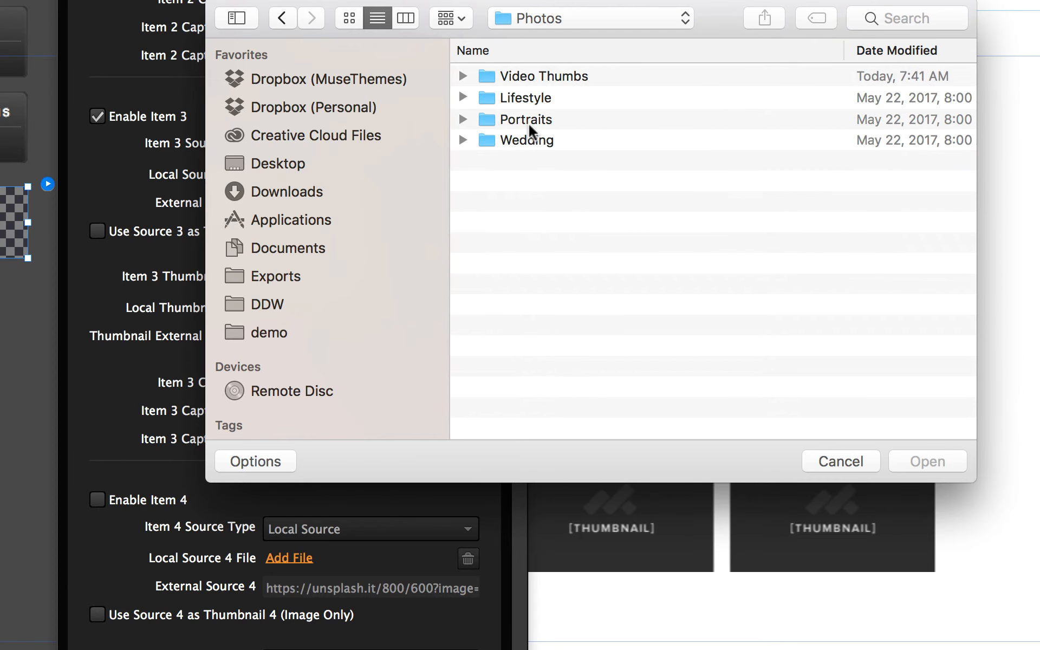
pyautogui.doubleClick(528, 120)
pyautogui.click(555, 240)
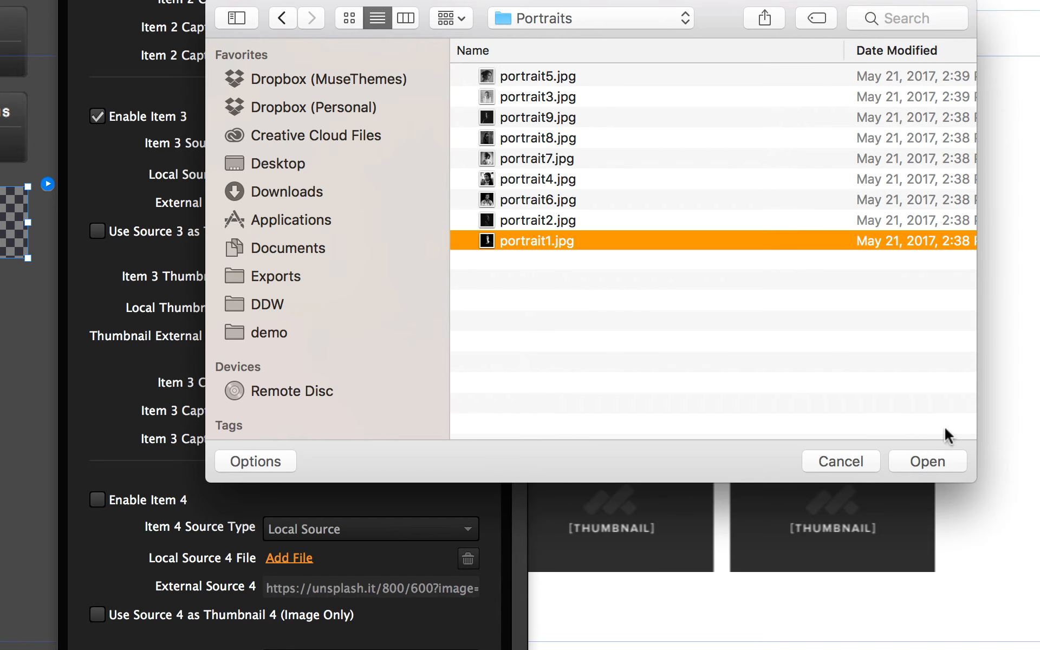
pyautogui.click(939, 463)
pyautogui.click(184, 234)
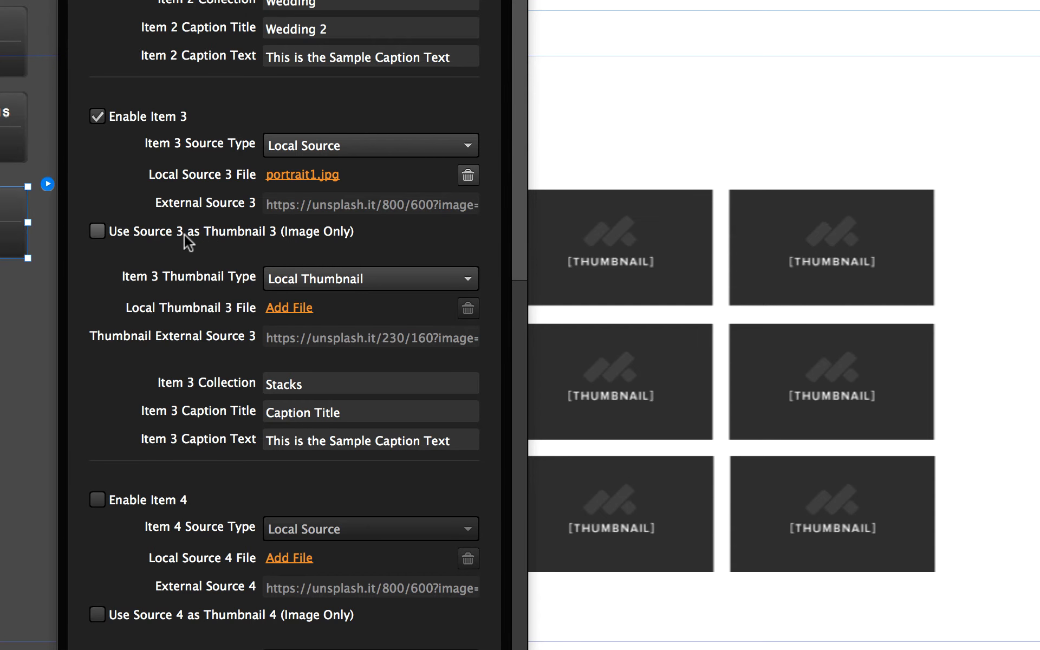
# - Set Item 3's collection to "Portrait" and its caption title to "Portait 1"
pyautogui.click(234, 383)
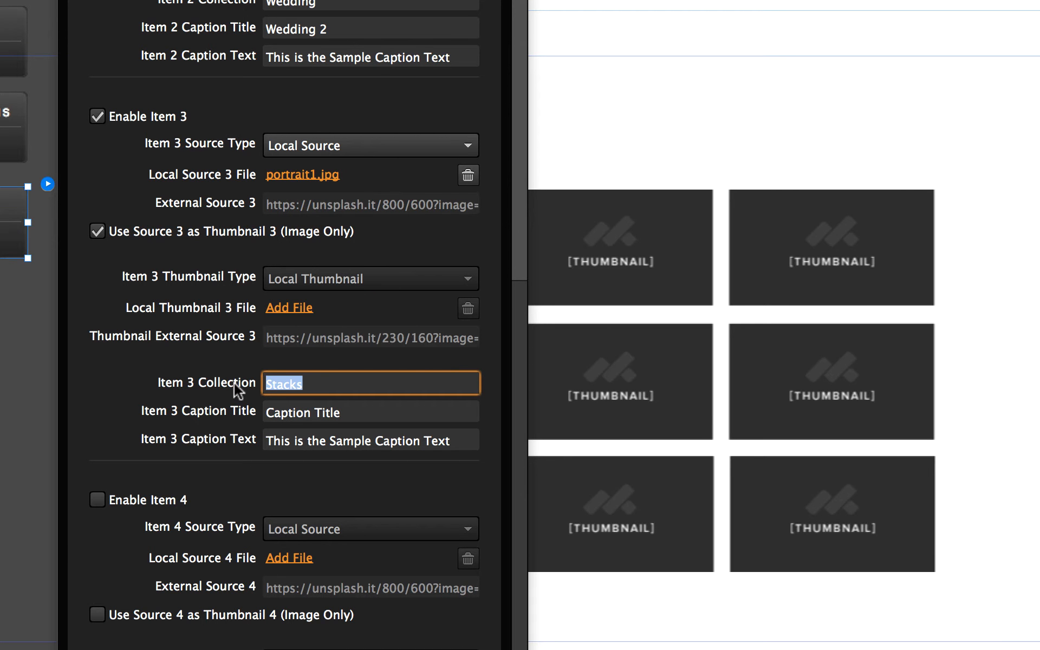
pyautogui.write('Portrait')
pyautogui.press('Tab')
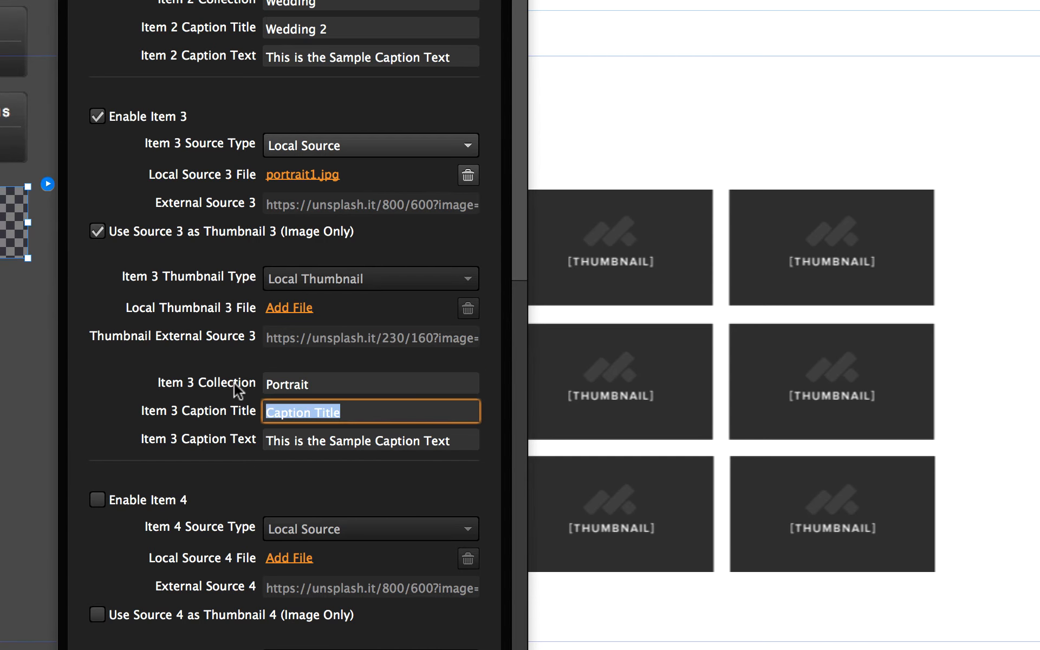
pyautogui.write('Portait 1')
pyautogui.press('Return')
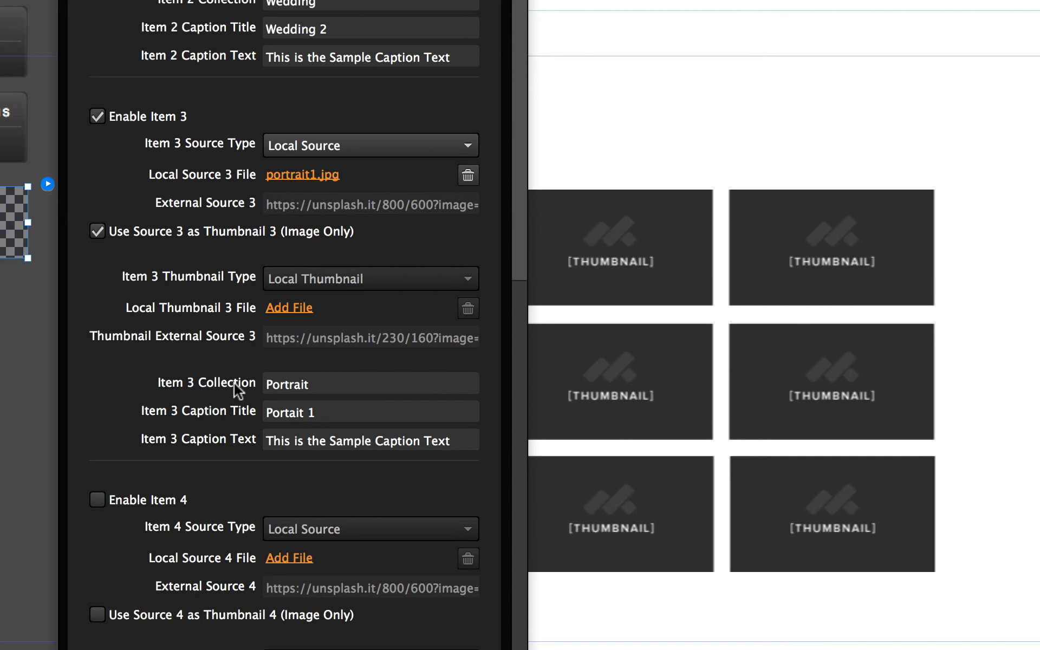
# - Enable Item 4 with portrait2.jpg as its local source and use that source as the thumbnail
pyautogui.click(159, 503)
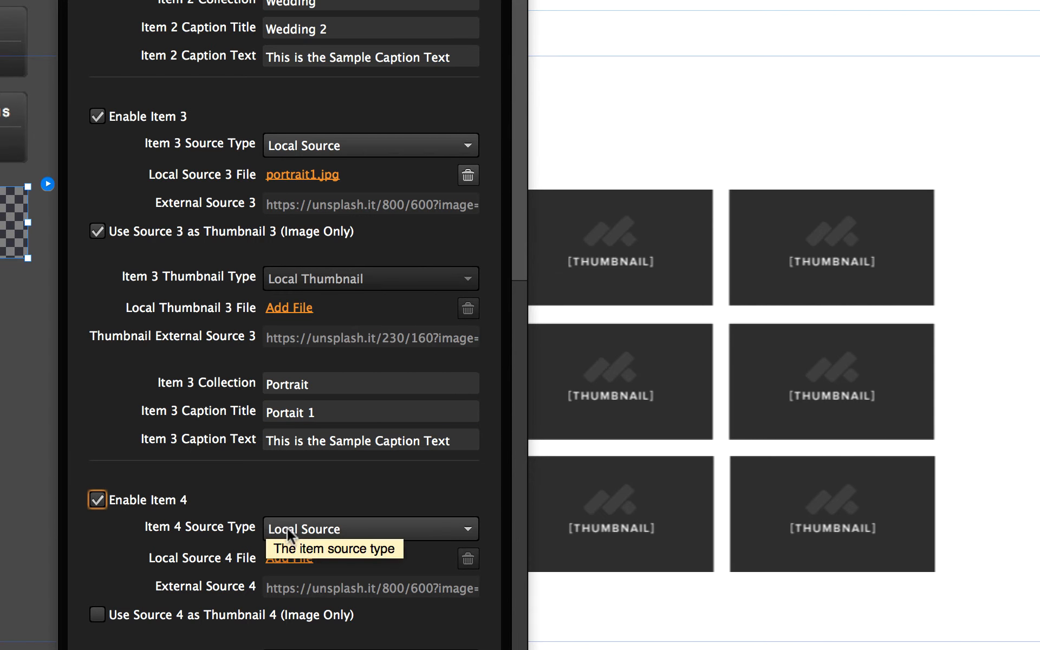
pyautogui.click(276, 560)
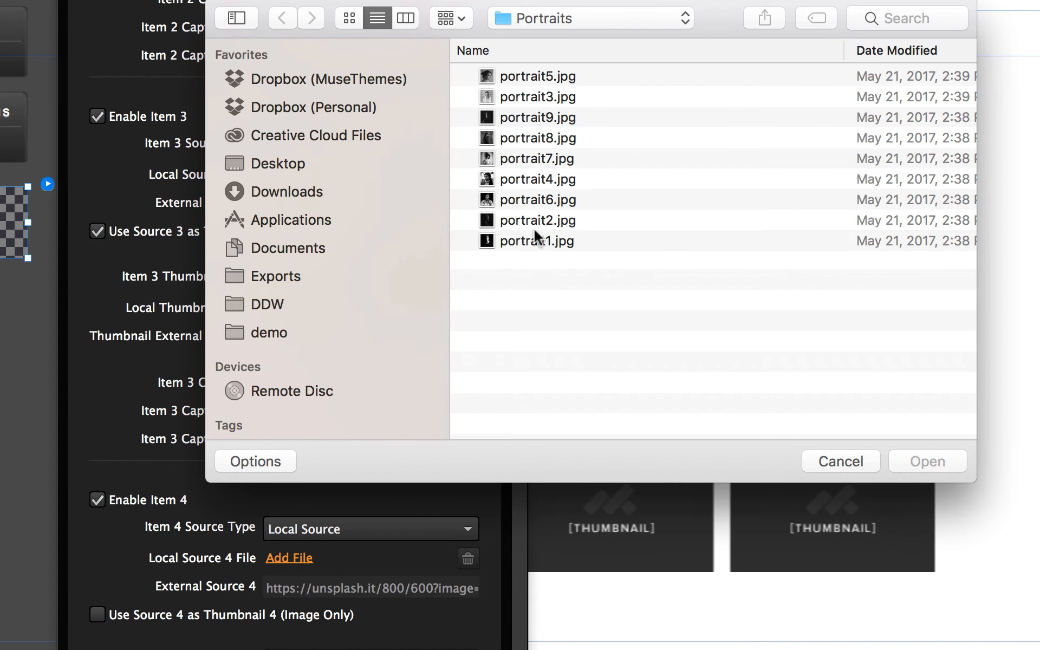
pyautogui.click(539, 221)
pyautogui.click(916, 467)
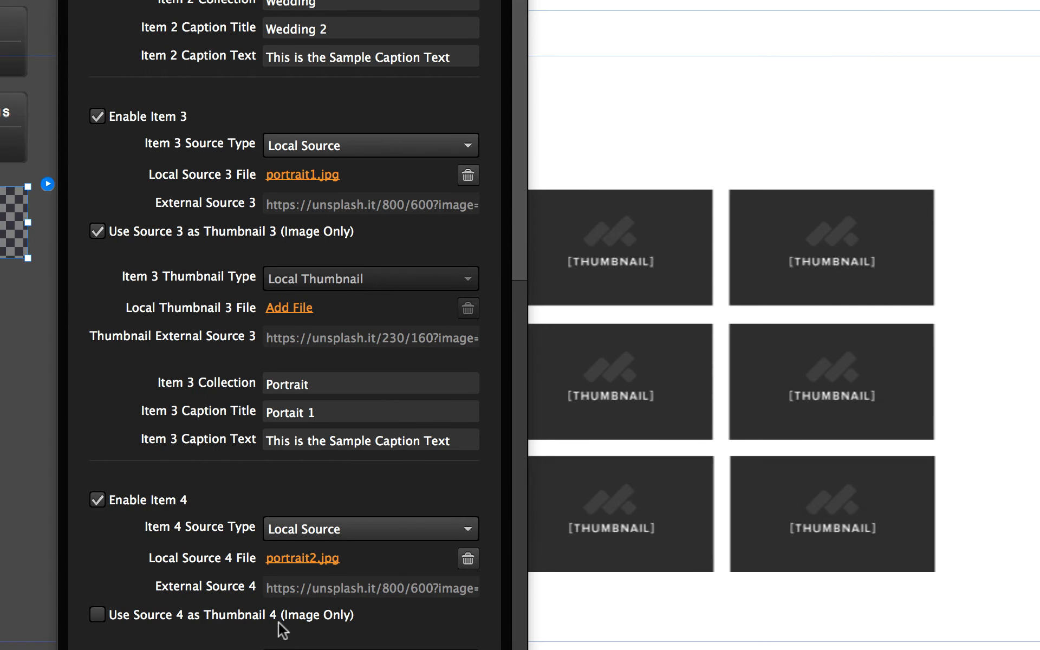
pyautogui.click(276, 618)
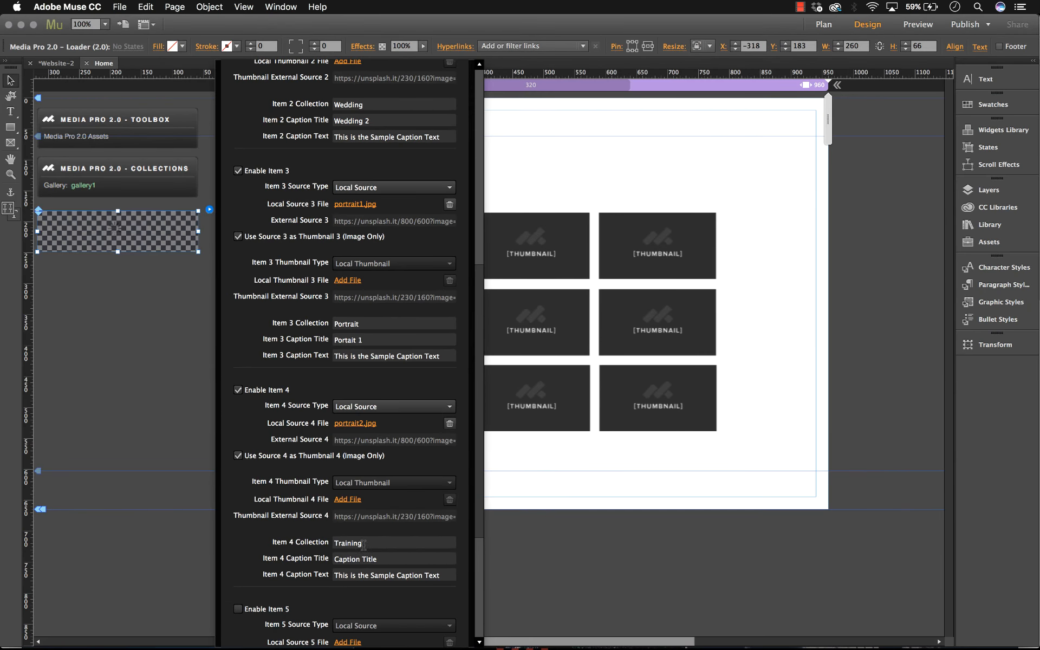
# - Set Item 4's collection to "Portrait" and its caption title to "Portrait 2"
pyautogui.click(345, 544)
pyautogui.write('Portrait')
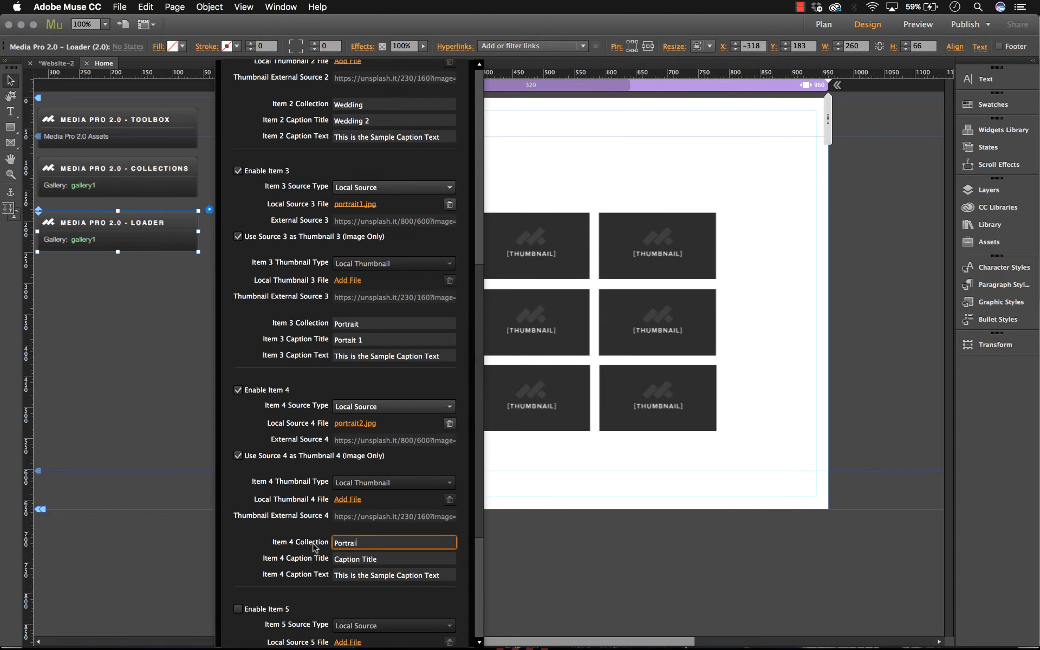
pyautogui.click(373, 558)
pyautogui.moveTo(373, 556); pyautogui.dragTo(293, 561)
pyautogui.write('Por')
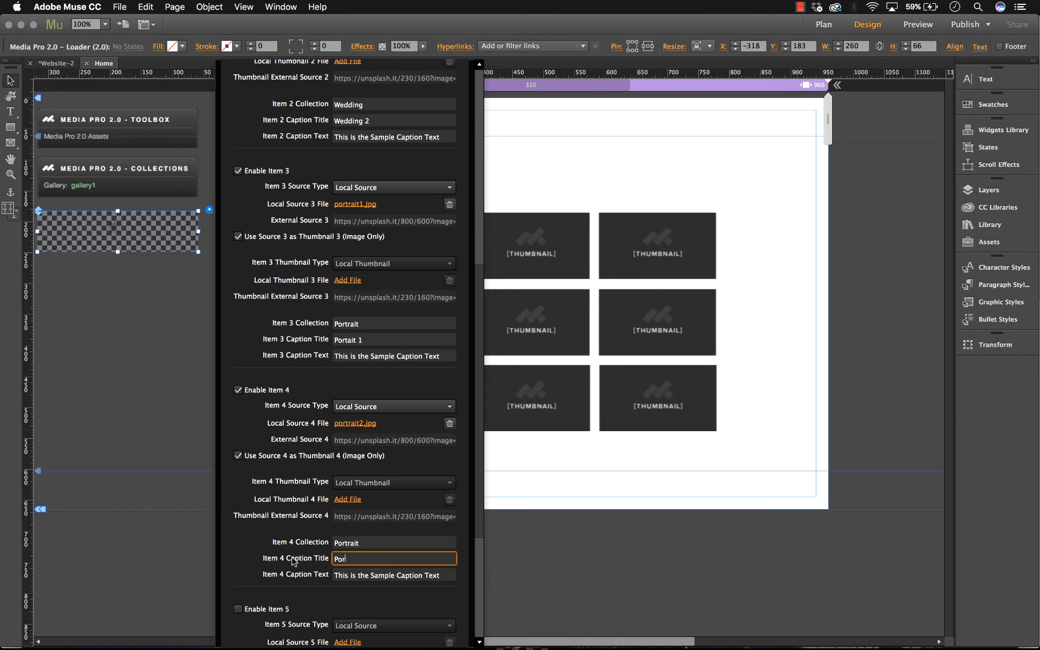
pyautogui.write('trait 2')
pyautogui.press('Return')
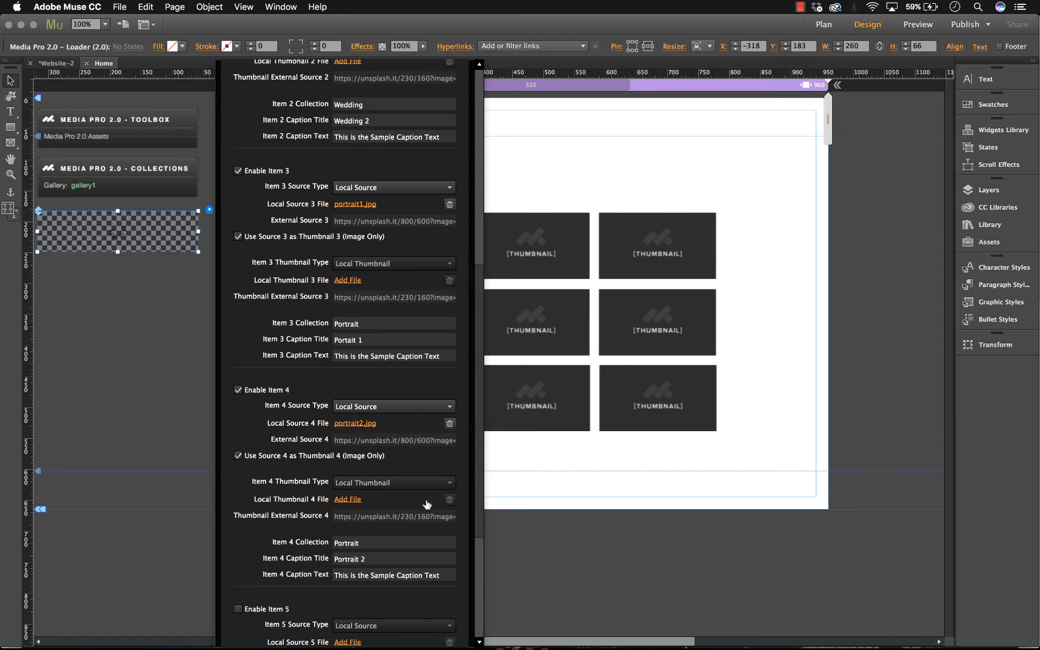
# - Enable Item 5 with lifestyle2.jpg from the Lifestyle folder as its local source and use that source as the thumbnail
pyautogui.scroll(-5, 478, 403)
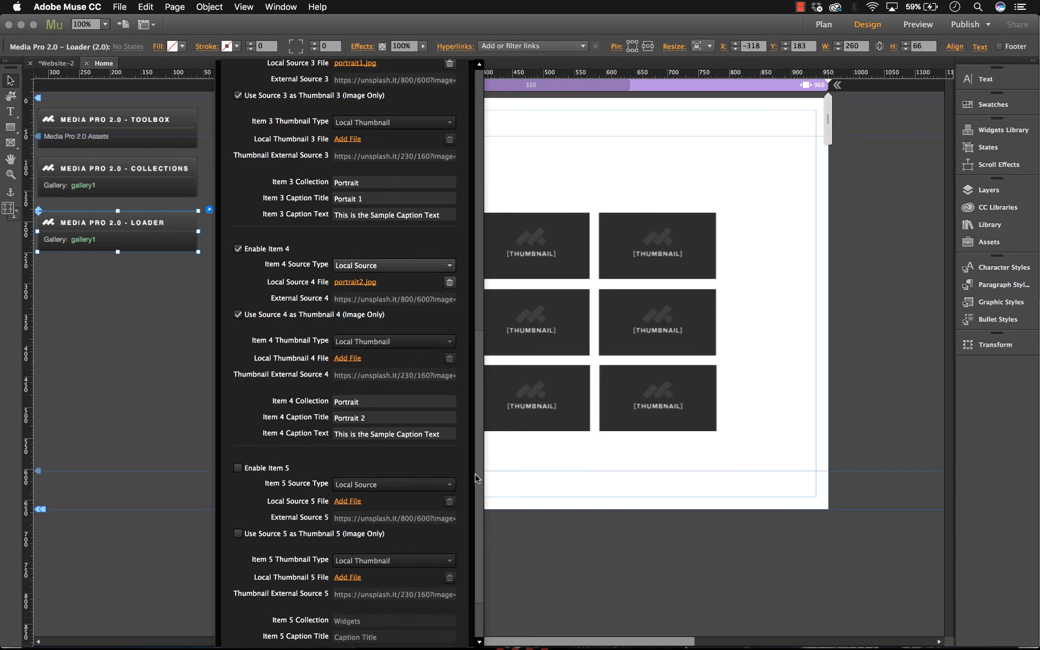
pyautogui.click(277, 433)
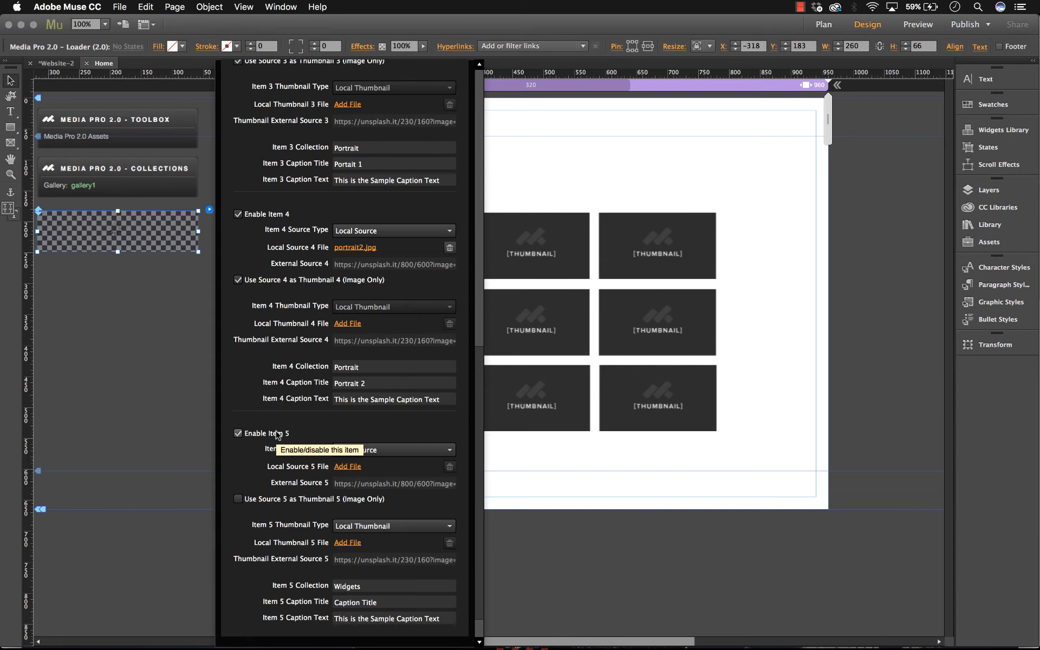
pyautogui.click(351, 467)
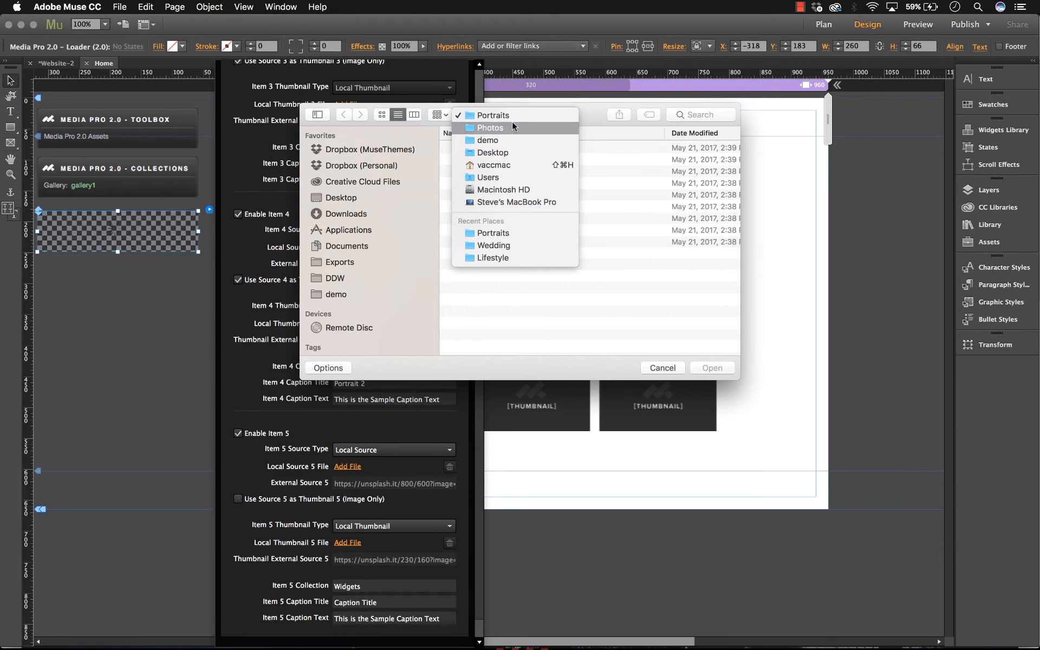
pyautogui.click(512, 128)
pyautogui.doubleClick(490, 161)
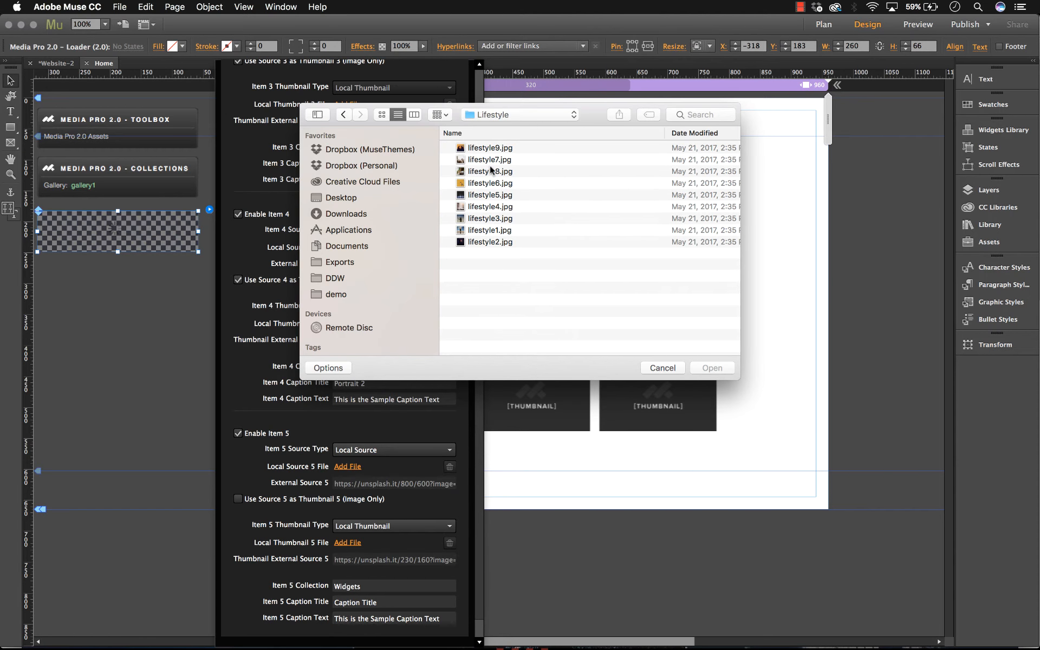
pyautogui.click(486, 243)
pyautogui.press('space')
pyautogui.press('space')
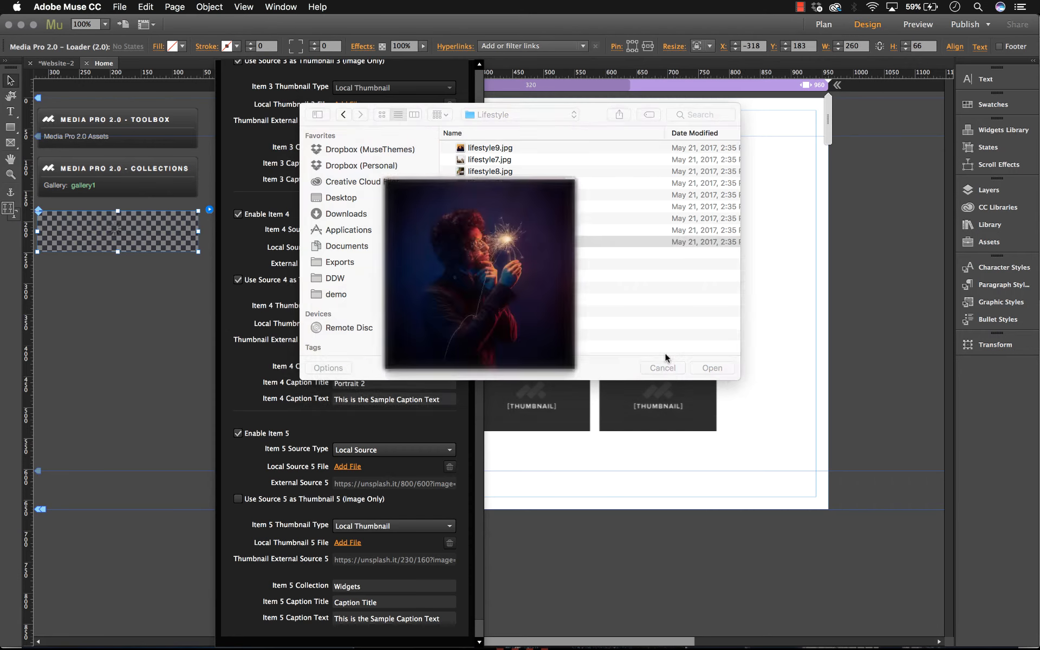
pyautogui.click(712, 368)
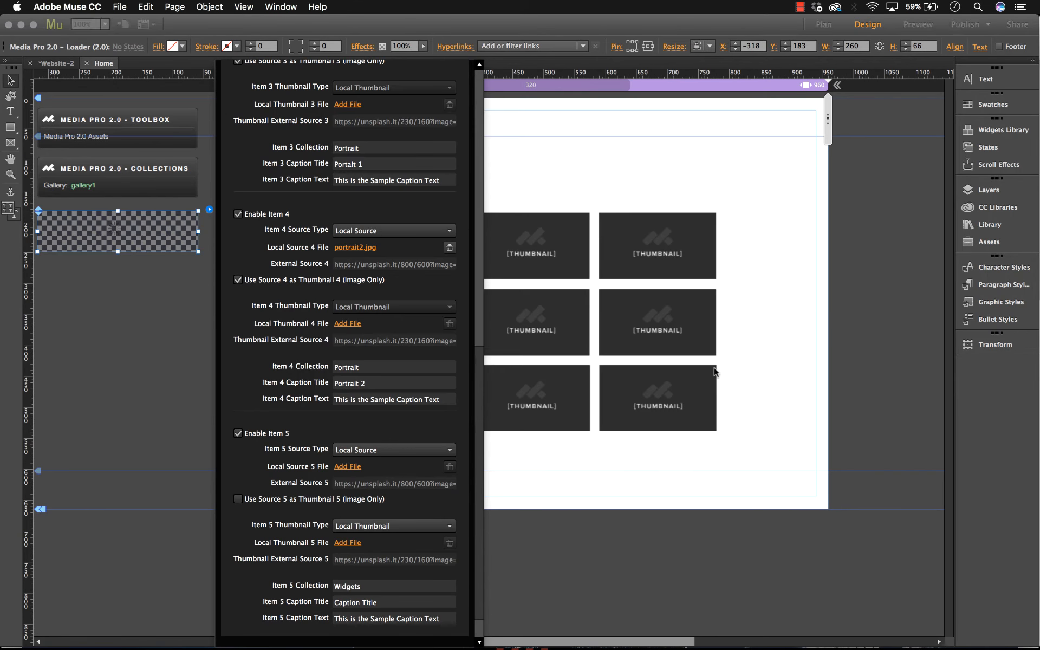
pyautogui.click(353, 499)
# - Set Item 5's collection to "Lifestyle" and its caption title to "Lifestyle 2"
pyautogui.click(367, 585)
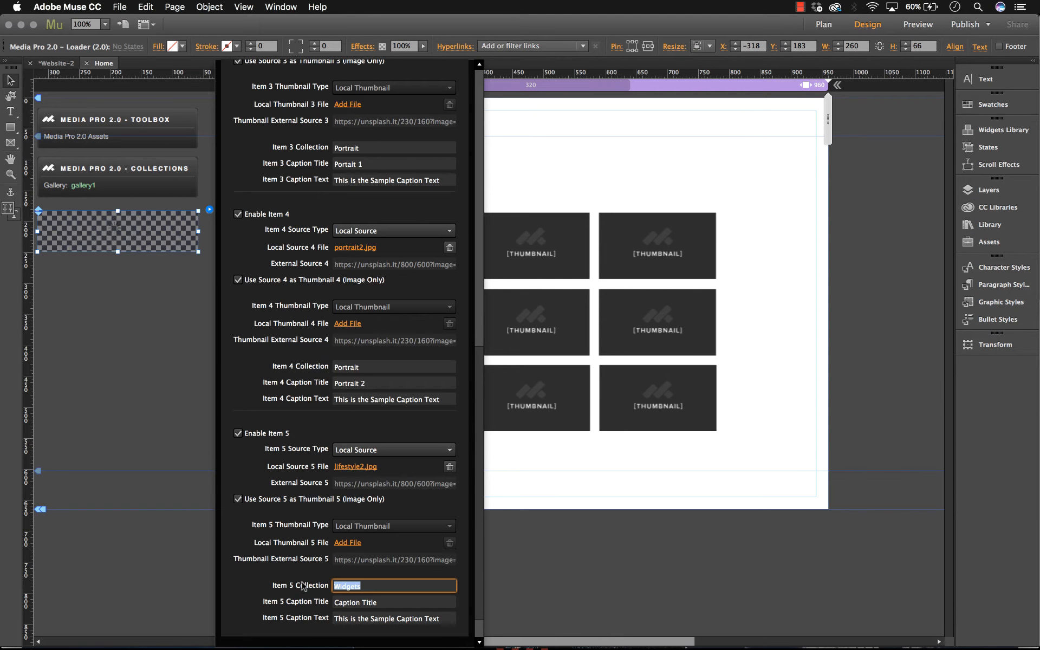
pyautogui.write('Lifestyle')
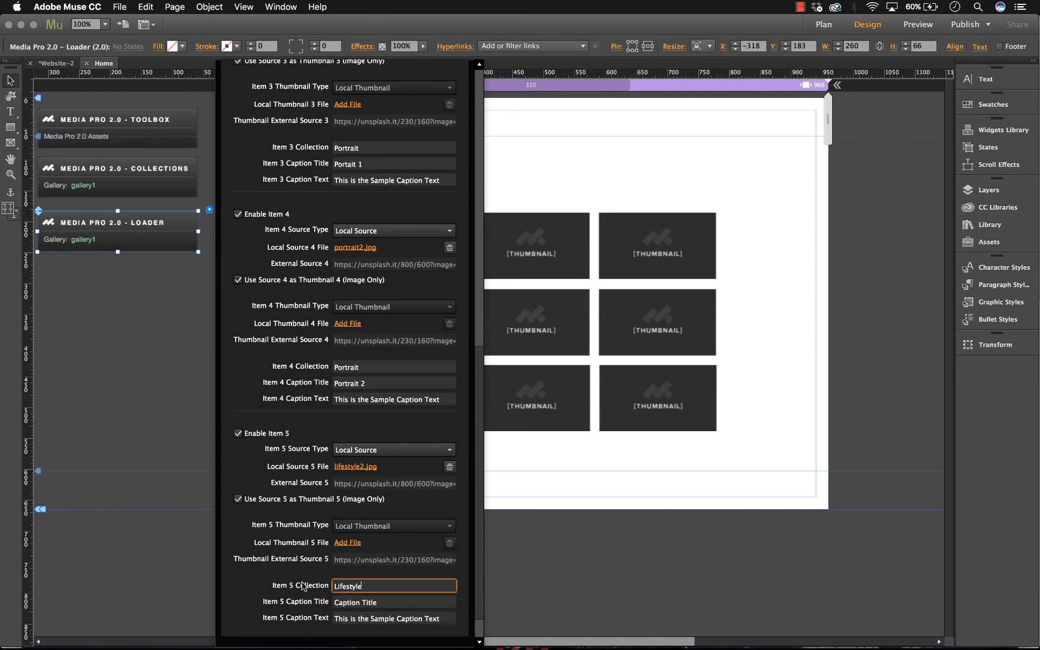
pyautogui.press('Return')
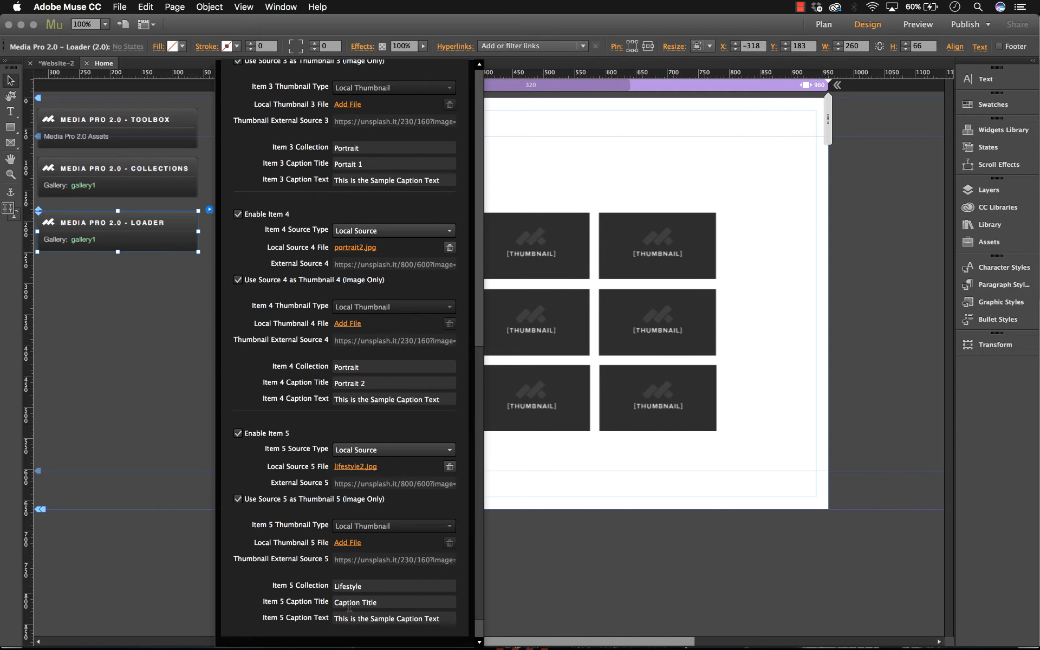
pyautogui.click(383, 601)
pyautogui.write('Lifestyle 2')
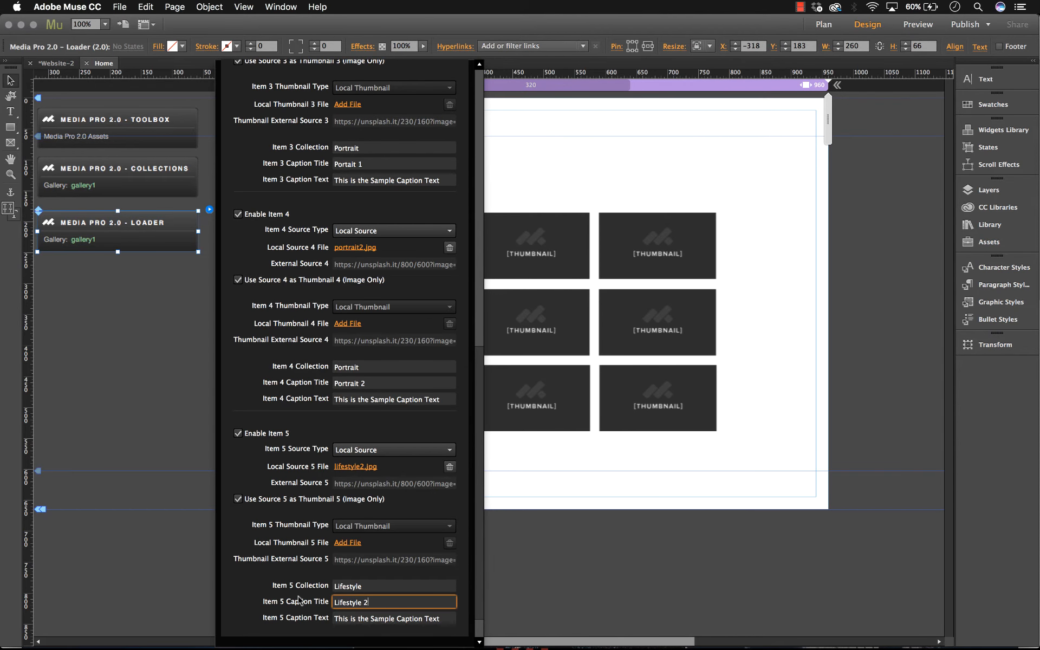
pyautogui.press('Return')
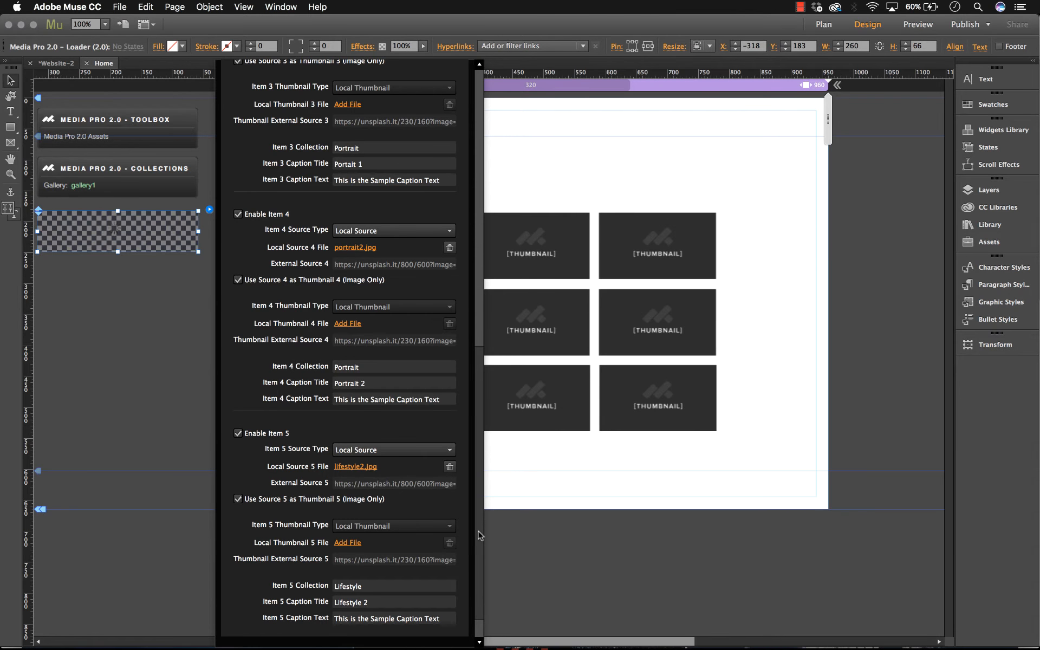
# - Collapse the Loader widget's Gallery Items section and close its options
pyautogui.scroll(-1, 478, 566)
pyautogui.moveTo(478, 567); pyautogui.dragTo(477, 272)
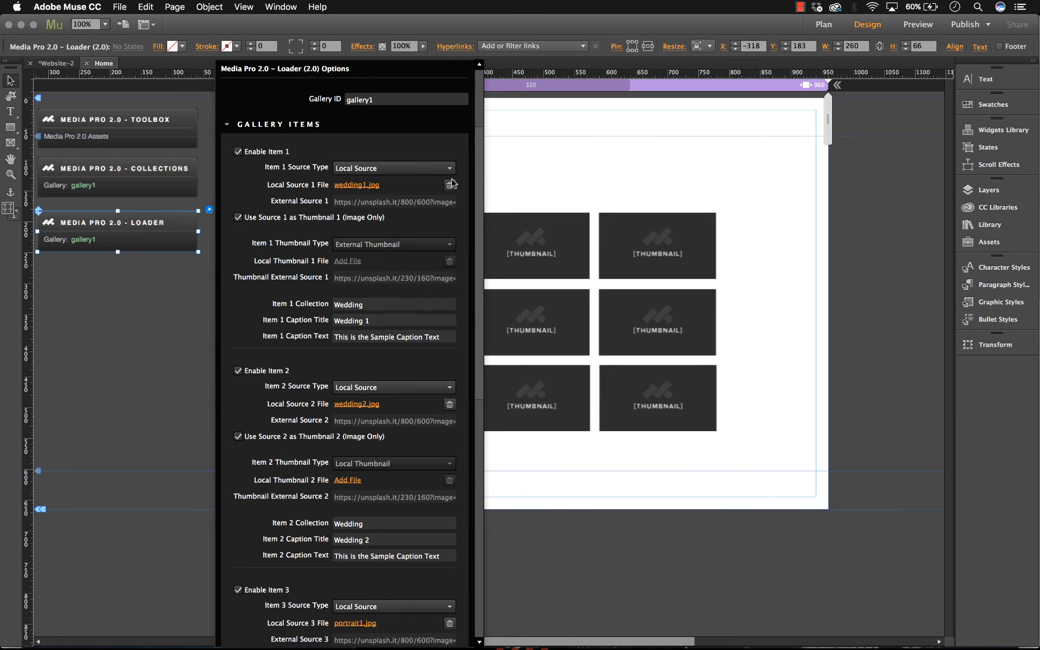
pyautogui.click(227, 125)
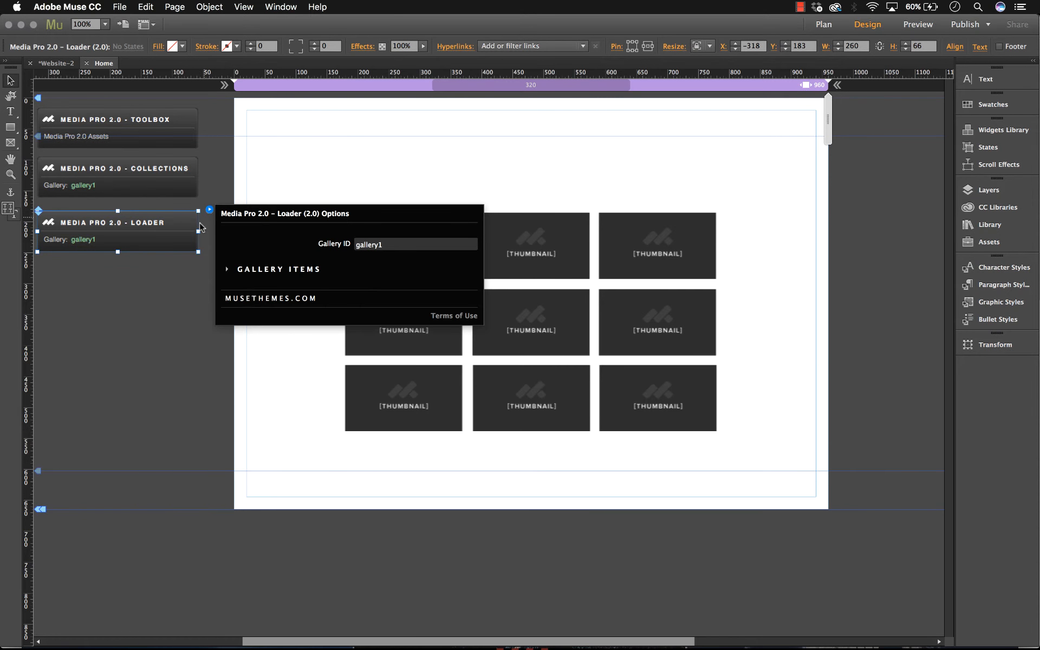
pyautogui.click(223, 181)
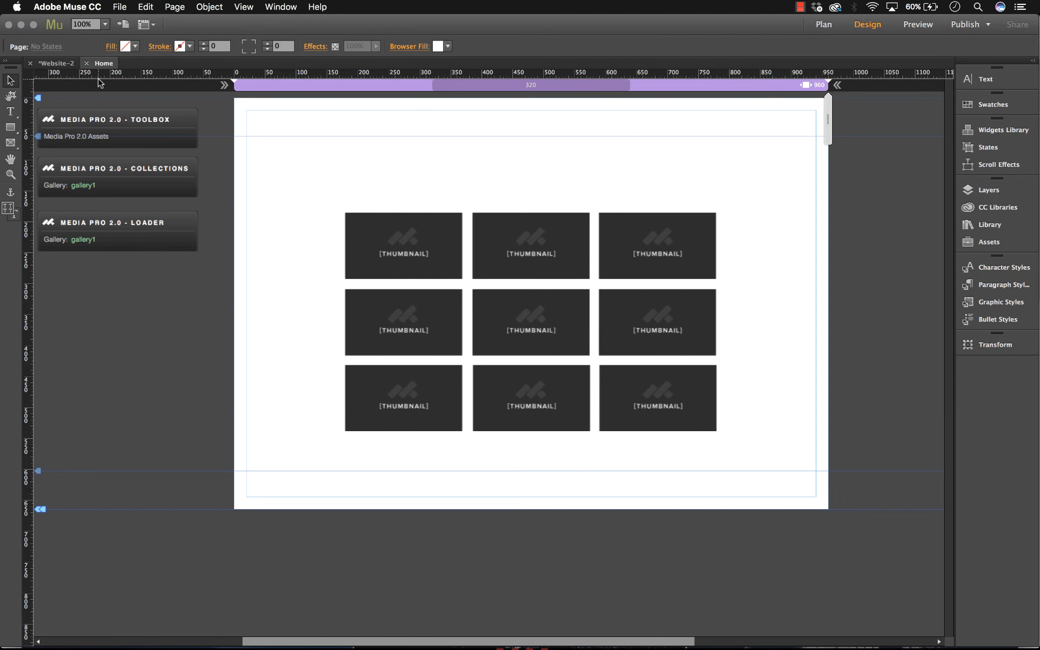
# - Set the Gallery widget's type to Regular, its ordering to Ordered by Collection and its collection display style to Default Buttons
pyautogui.click(580, 243)
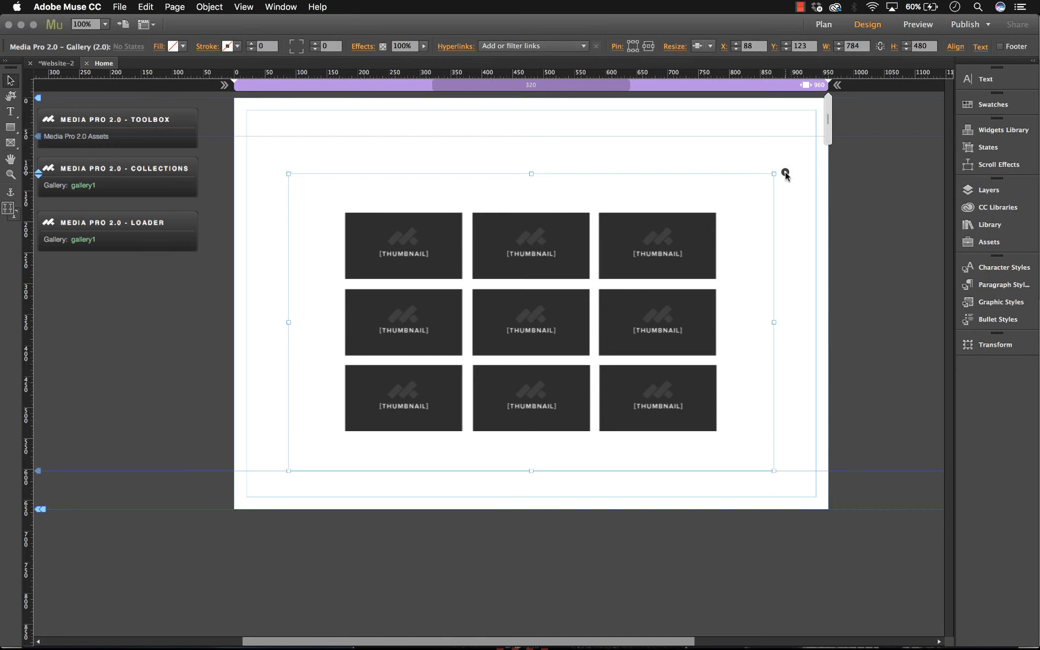
pyautogui.click(785, 173)
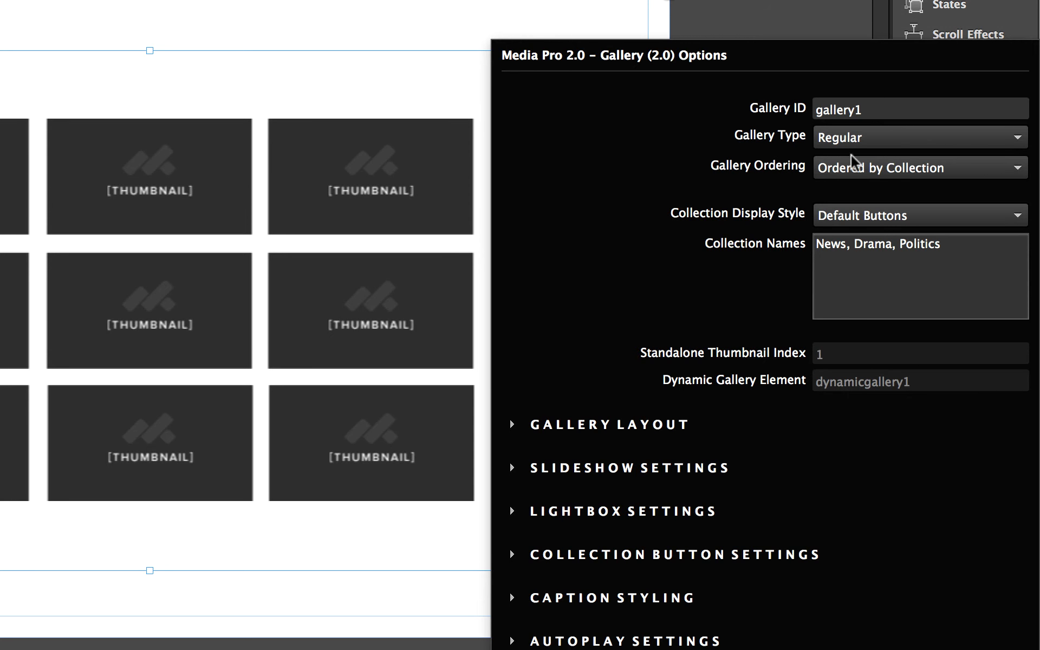
pyautogui.click(855, 139)
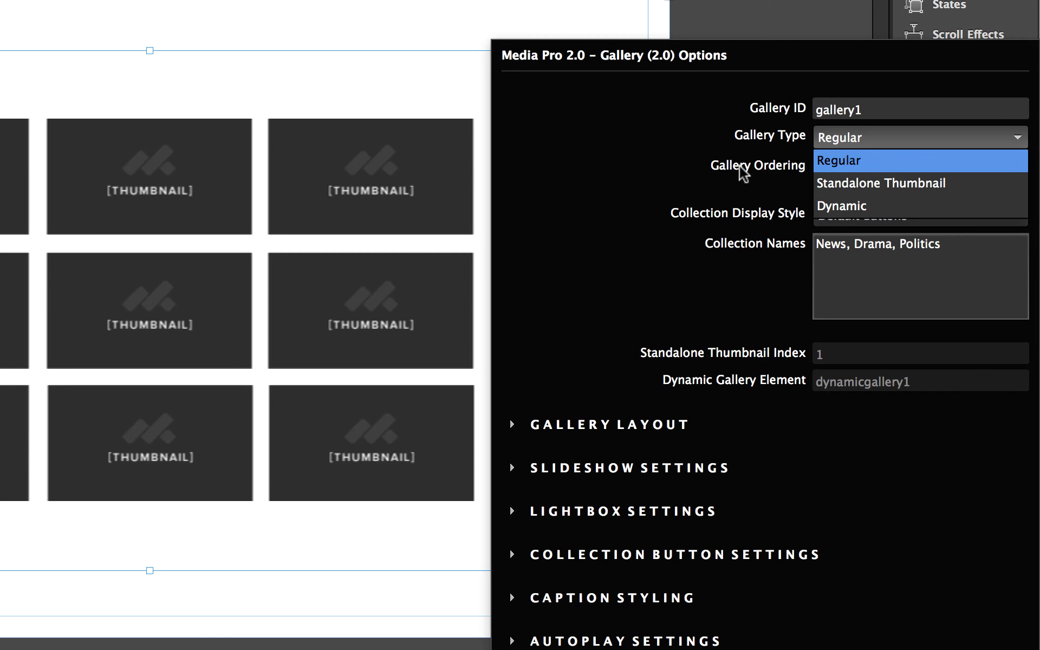
pyautogui.click(860, 162)
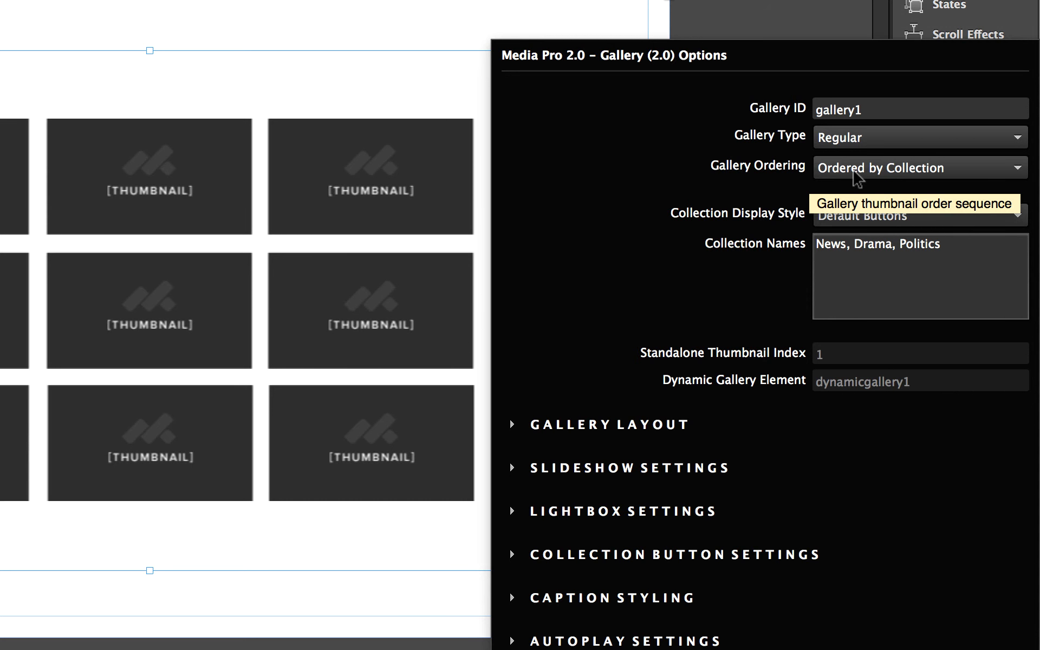
pyautogui.click(854, 172)
pyautogui.click(856, 186)
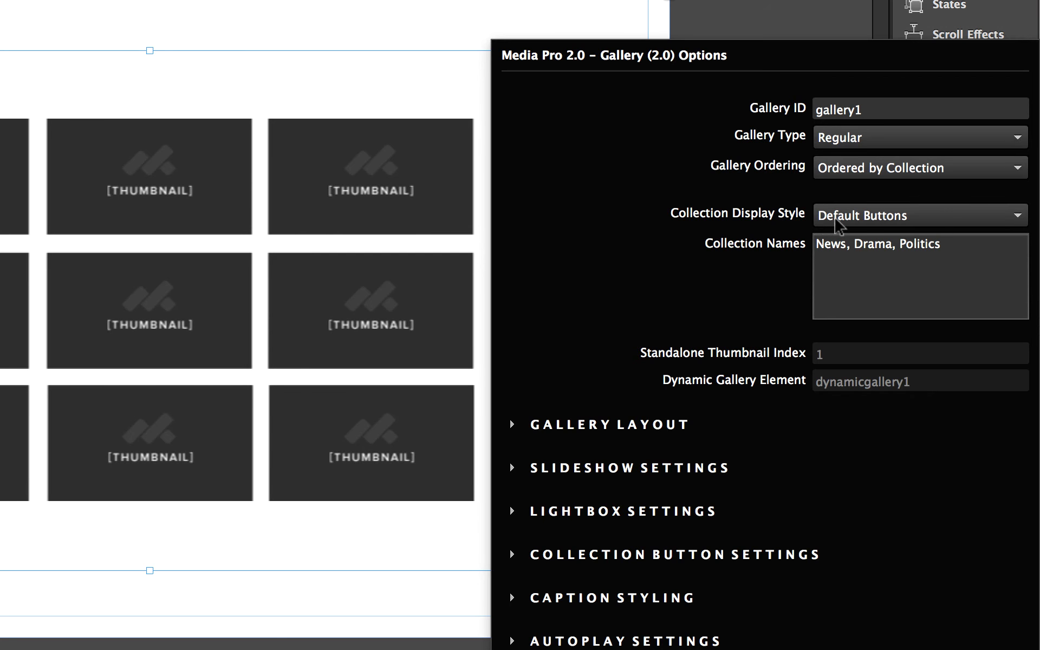
pyautogui.click(862, 217)
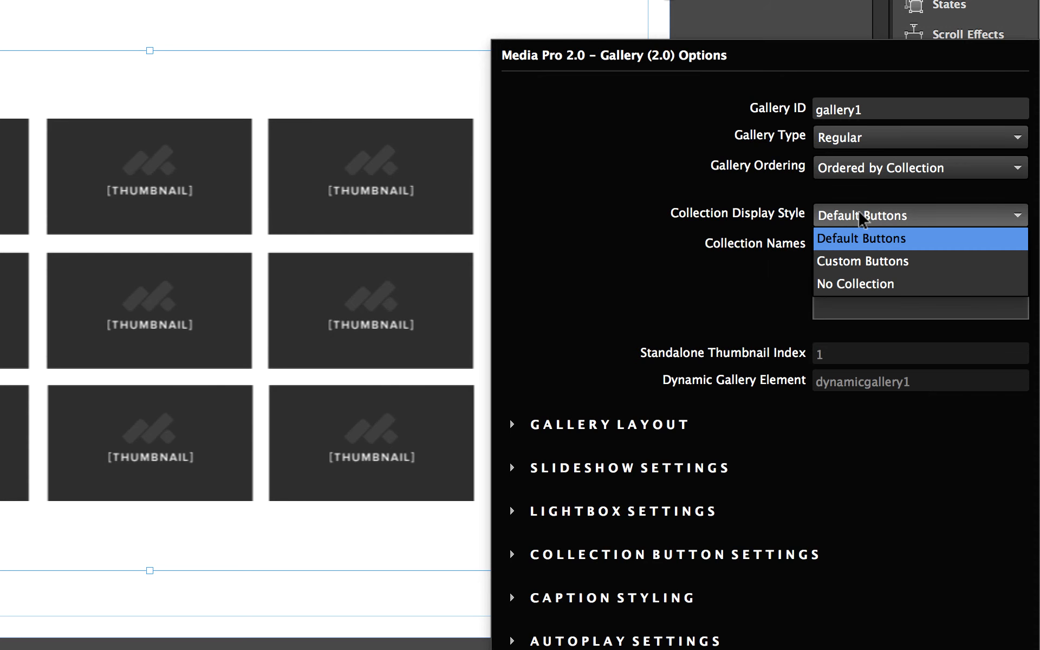
pyautogui.click(847, 240)
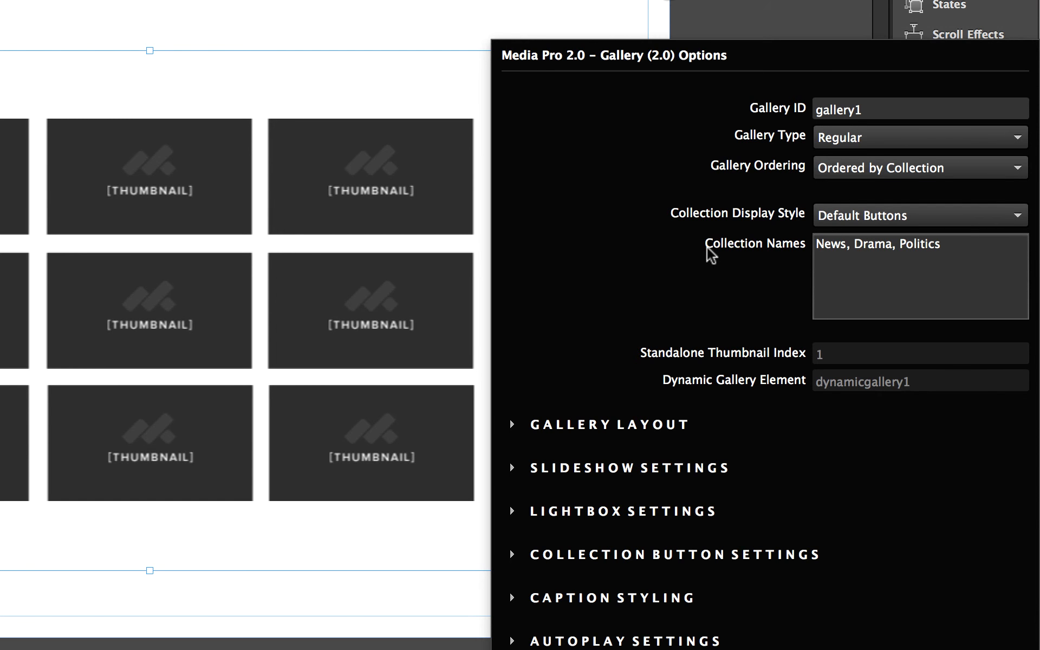
# - Set the Gallery widget's collection names to "Wedding, Portrait, Lifestyle" and close its options
pyautogui.click(838, 249)
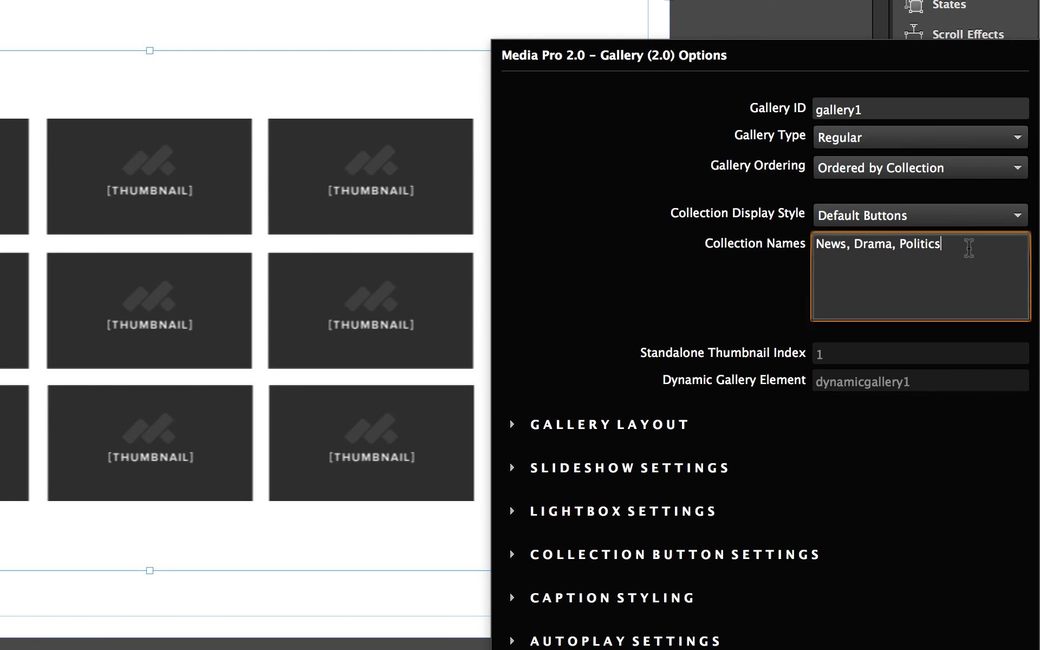
pyautogui.press('super+a')
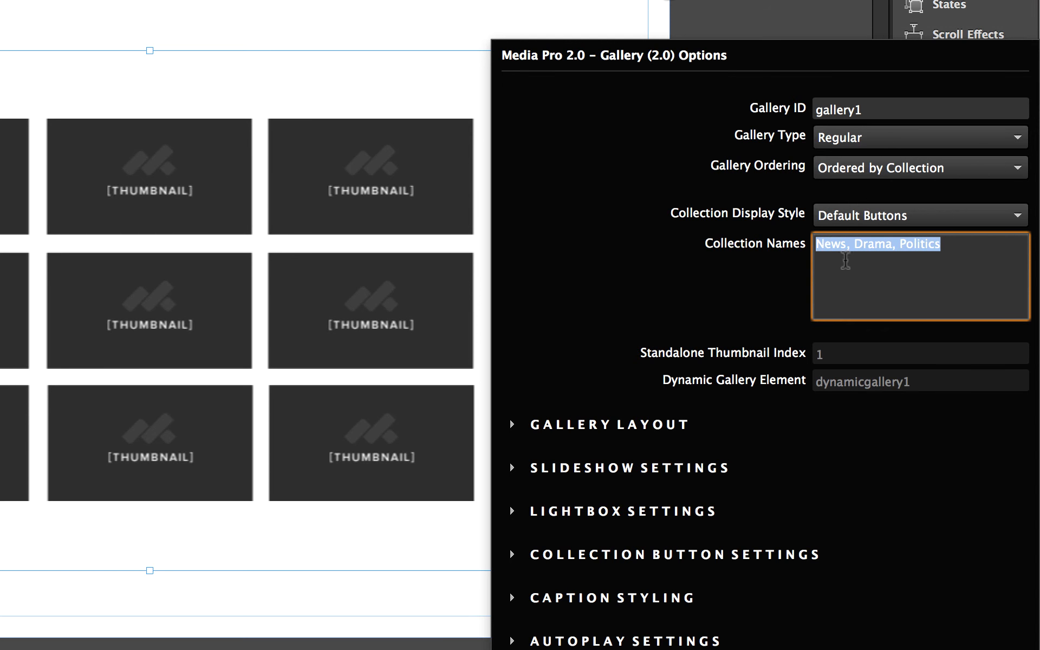
pyautogui.click(853, 249)
pyautogui.press('super+a')
pyautogui.write('Weddin')
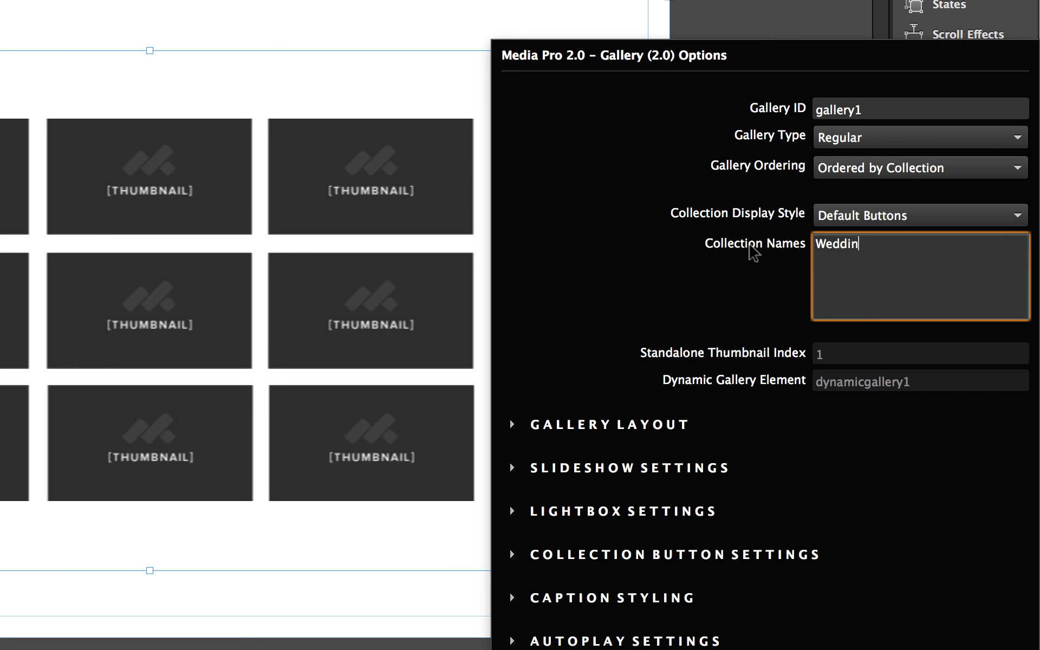
pyautogui.write('g, Poryt')
pyautogui.write('ait, Lifestyle')
pyautogui.press('Tab')
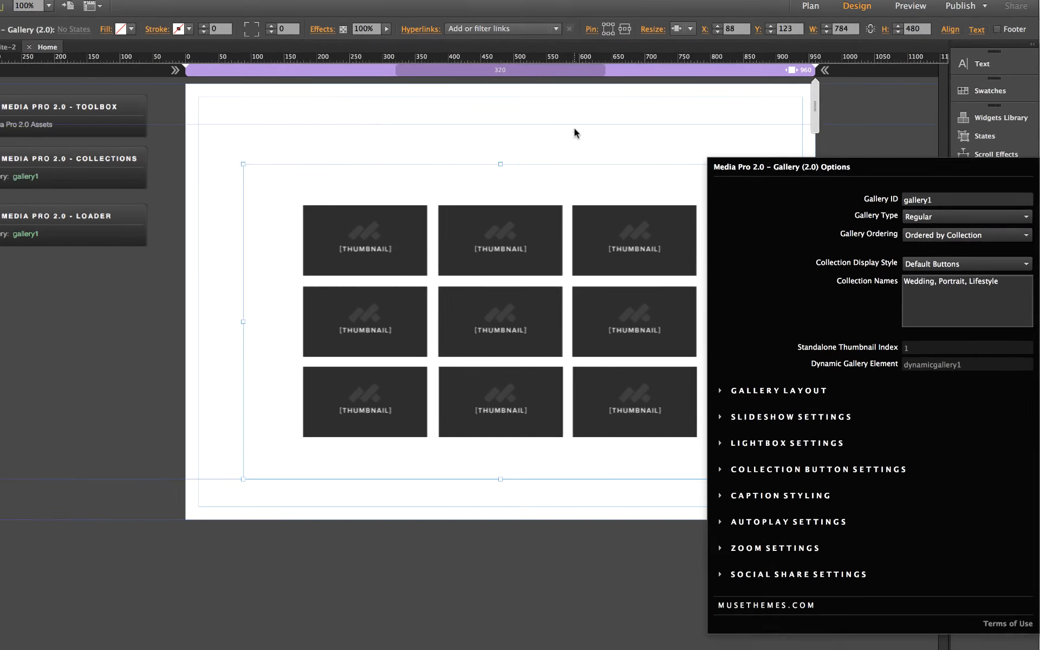
pyautogui.click(574, 127)
# - Preview the page in the browser and try the gallery's Wedding, Portrait, Lifestyle and All filters
pyautogui.click(119, 7)
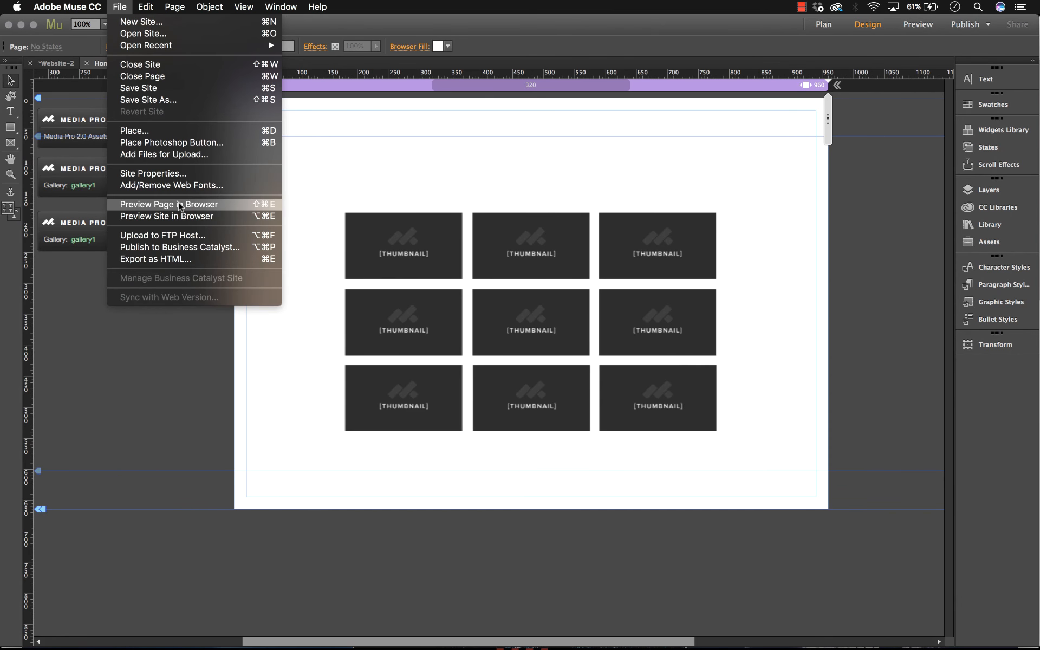
pyautogui.click(180, 205)
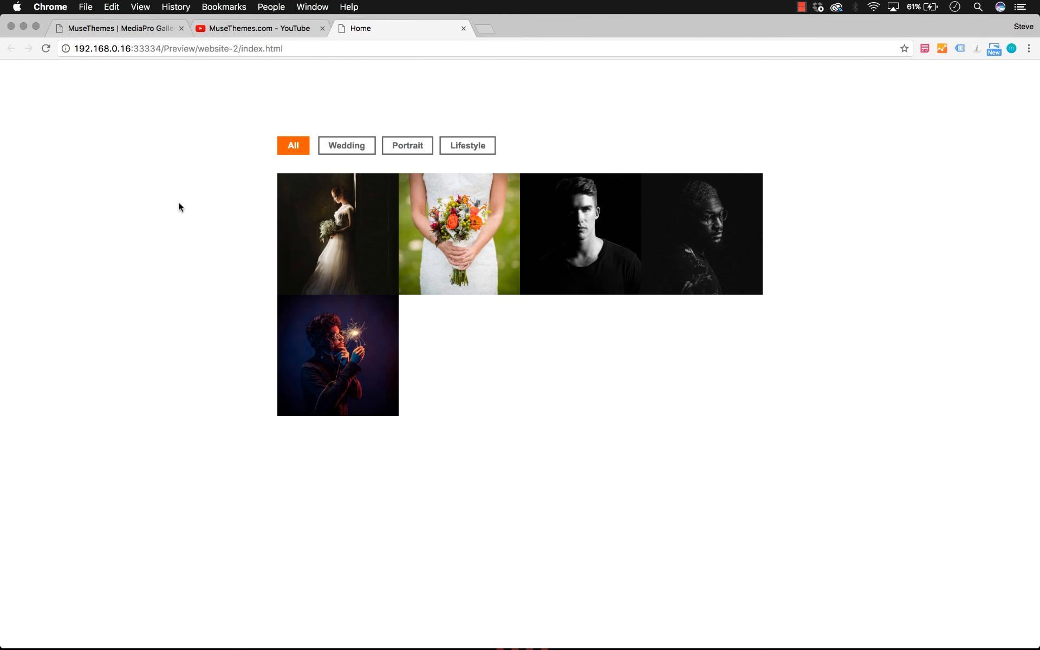
pyautogui.click(330, 148)
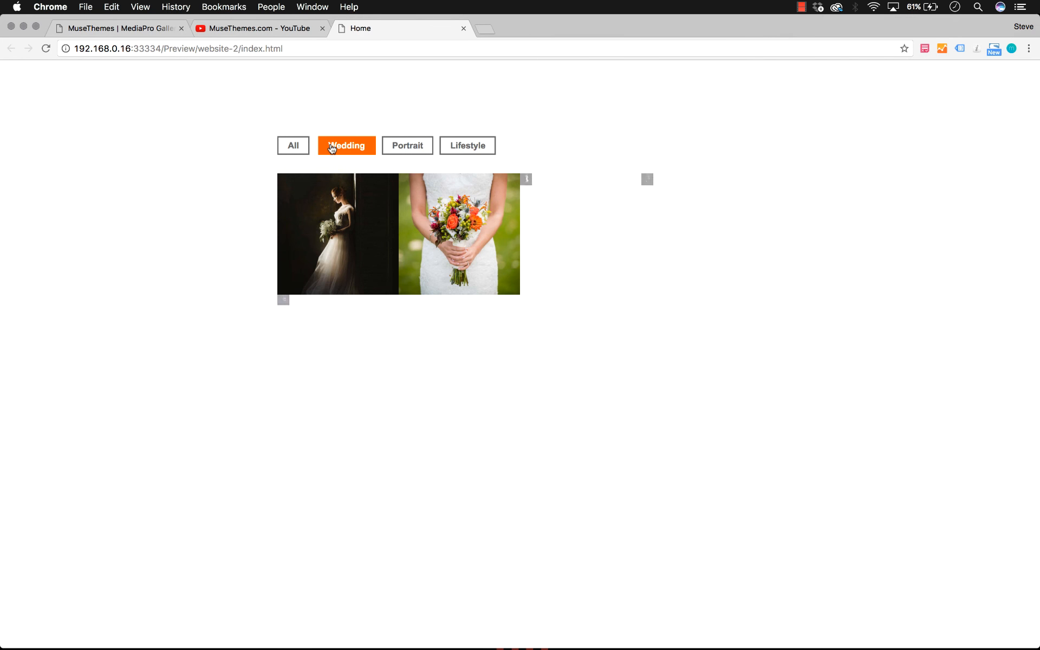
pyautogui.click(422, 149)
pyautogui.click(471, 147)
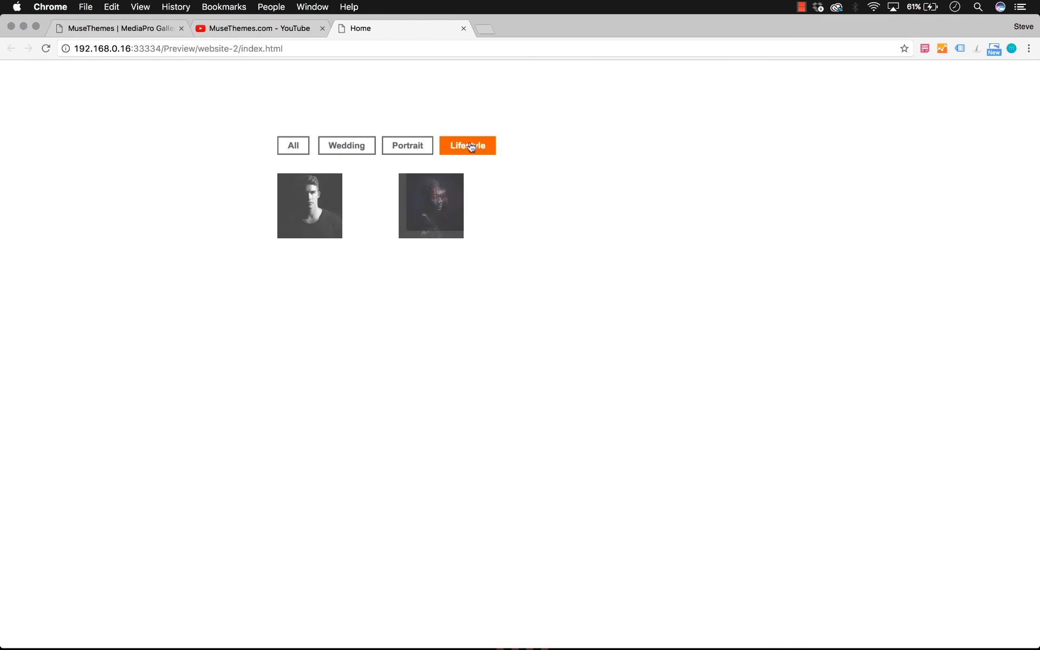
pyautogui.click(342, 152)
pyautogui.click(302, 151)
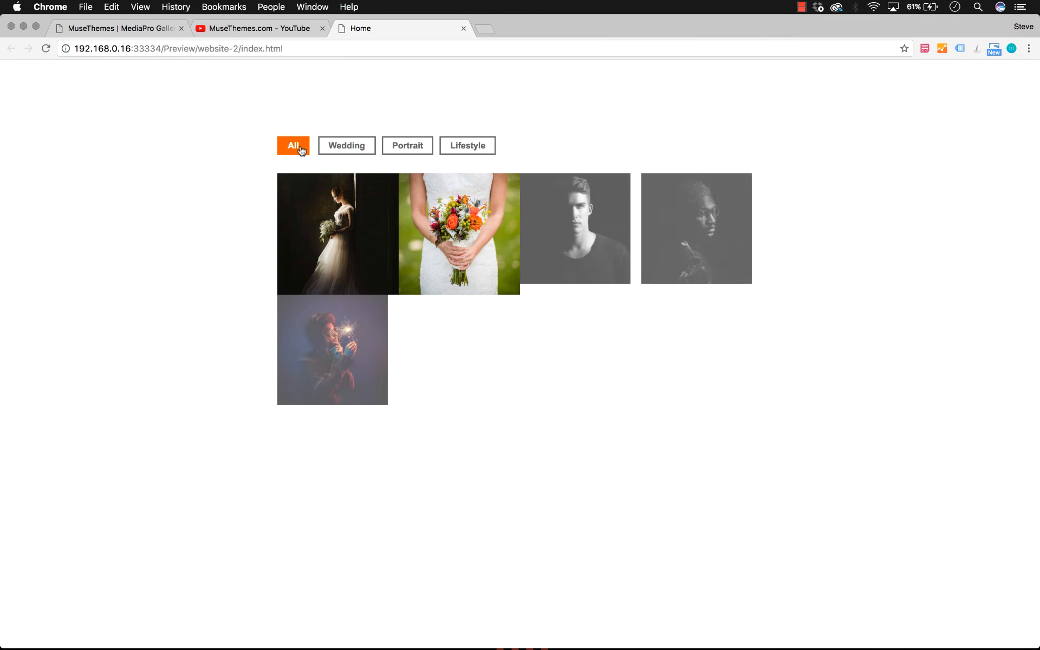
# - Open the first gallery image in the lightbox, browse through to the last image and close the lightbox
pyautogui.click(336, 238)
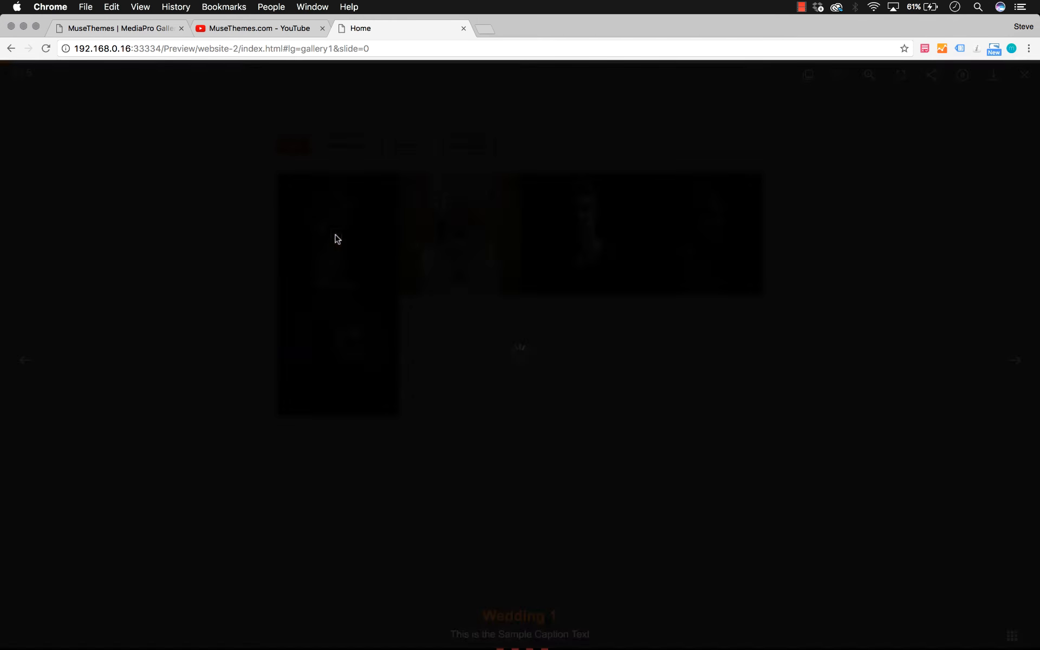
pyautogui.click(1015, 360)
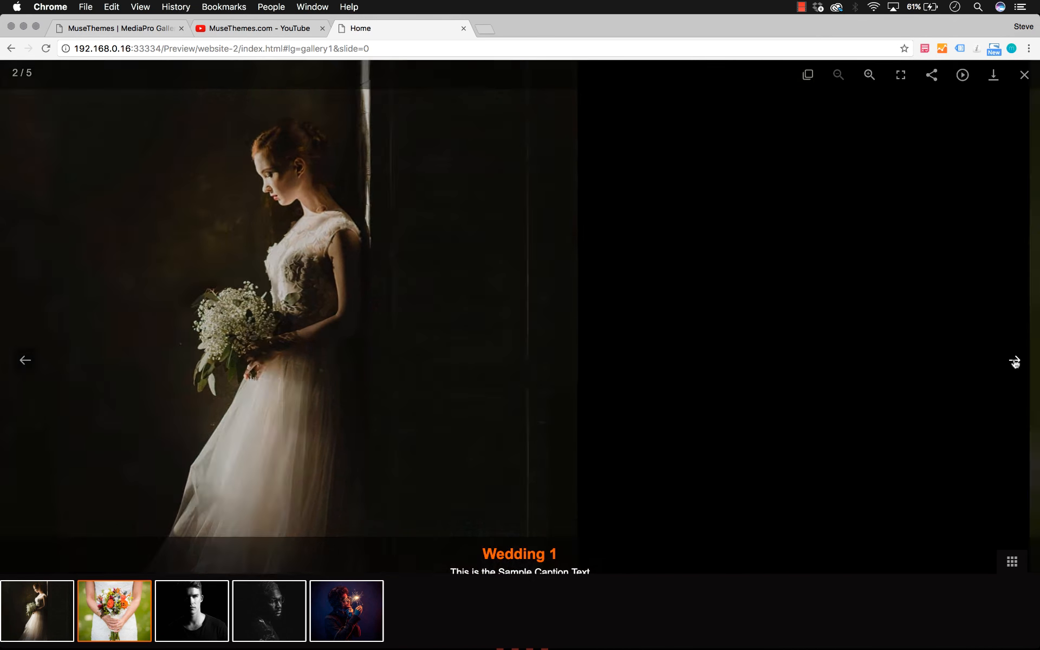
pyautogui.click(1015, 361)
pyautogui.click(1015, 361)
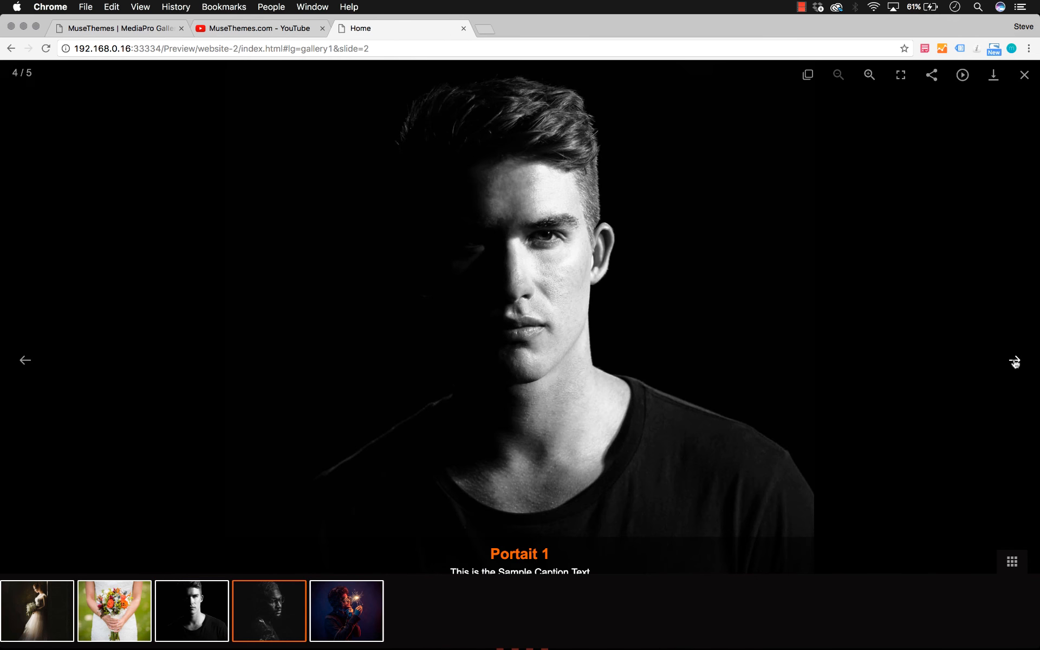
pyautogui.click(1014, 361)
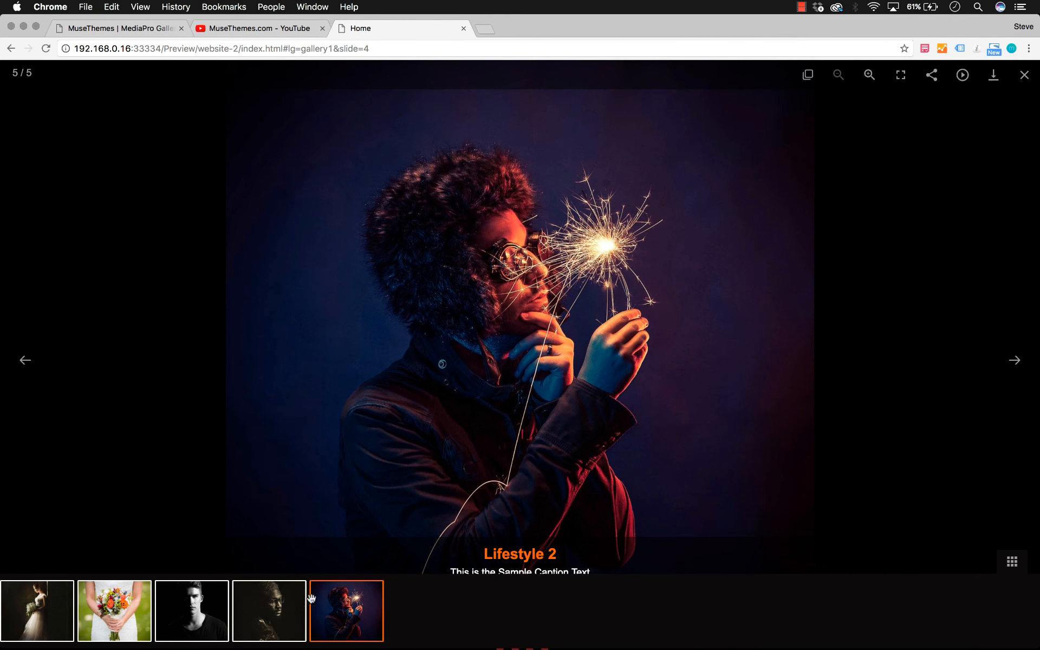
pyautogui.click(1021, 87)
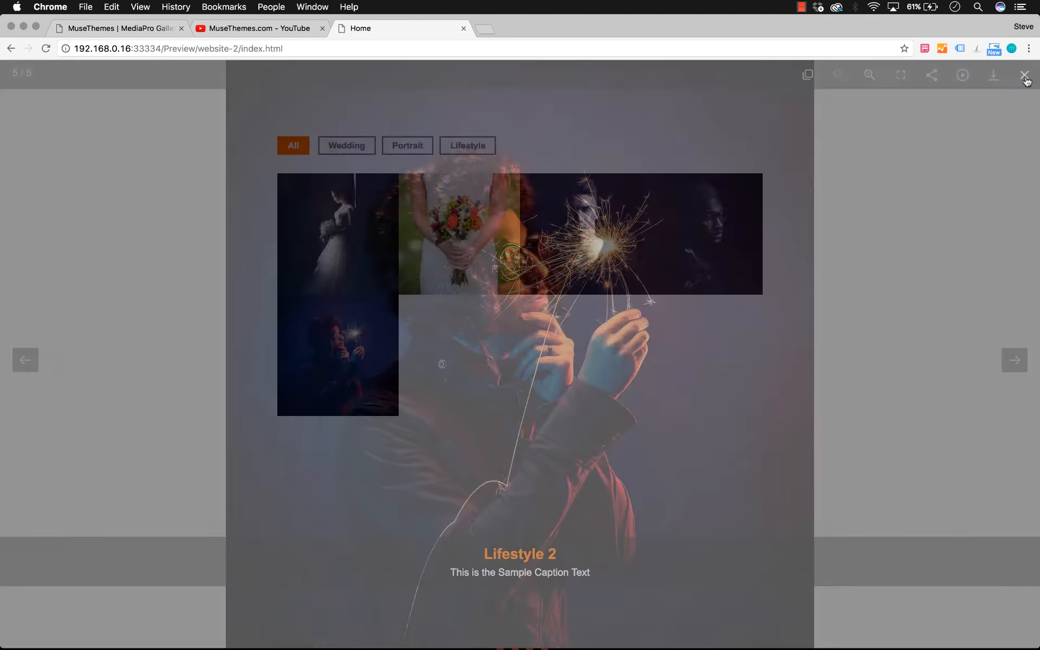
# - Check the Wedding collection's first image in the lightbox, reset the filter to All and return to Adobe Muse
pyautogui.click(355, 150)
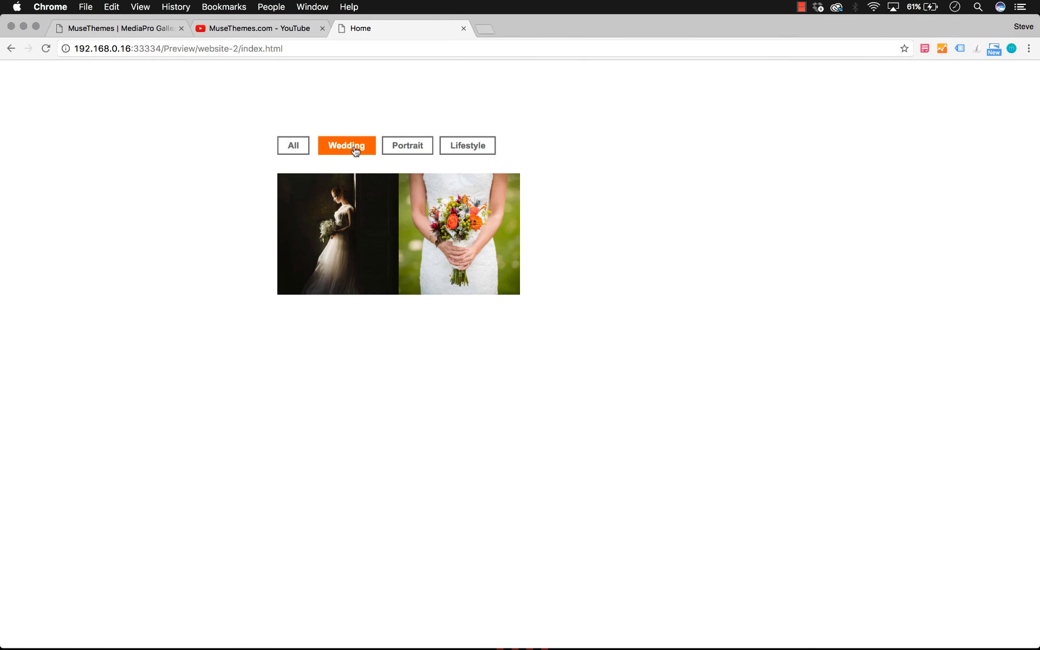
pyautogui.click(336, 236)
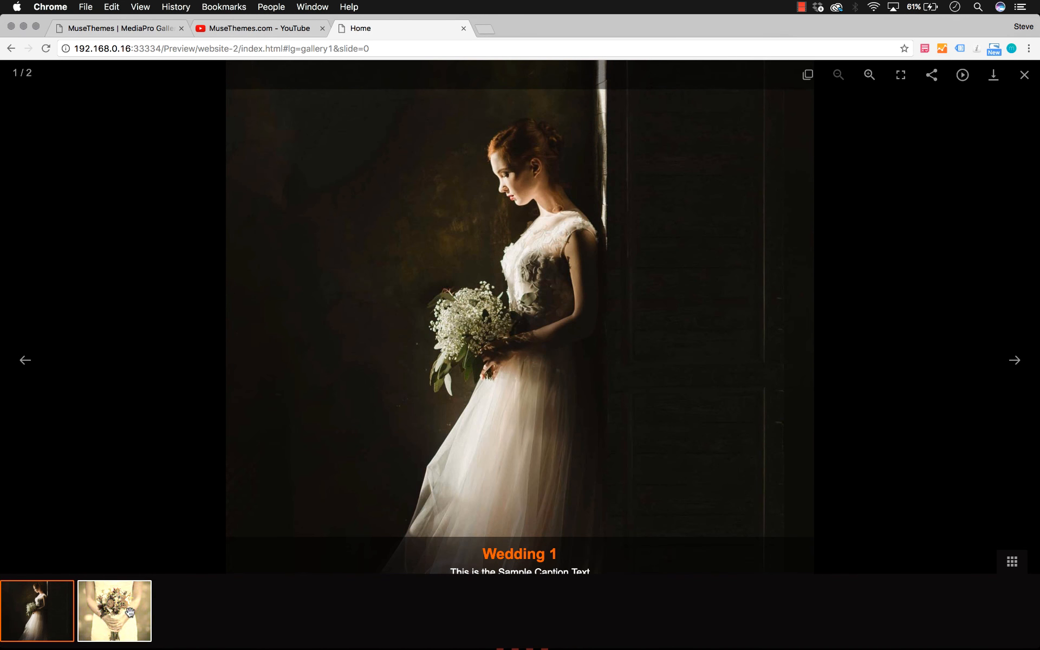
pyautogui.click(1024, 75)
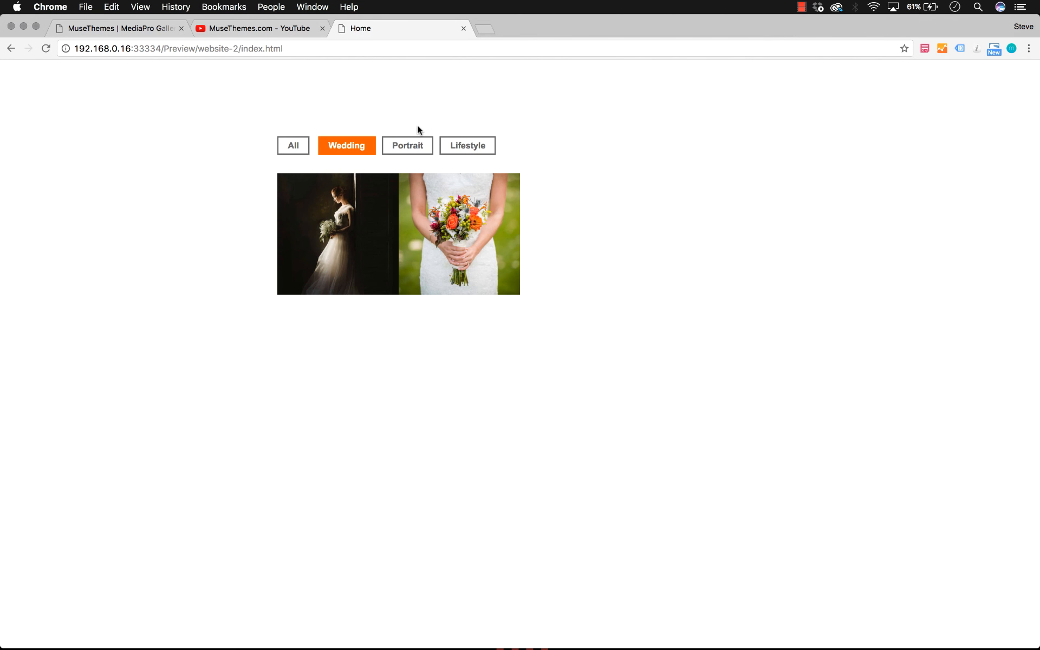
pyautogui.click(295, 147)
pyautogui.moveTo(1036, 174)
pyautogui.mouseDown()
pyautogui.moveTo(199, 181)
pyautogui.moveTo(1038, 174)
pyautogui.mouseUp()
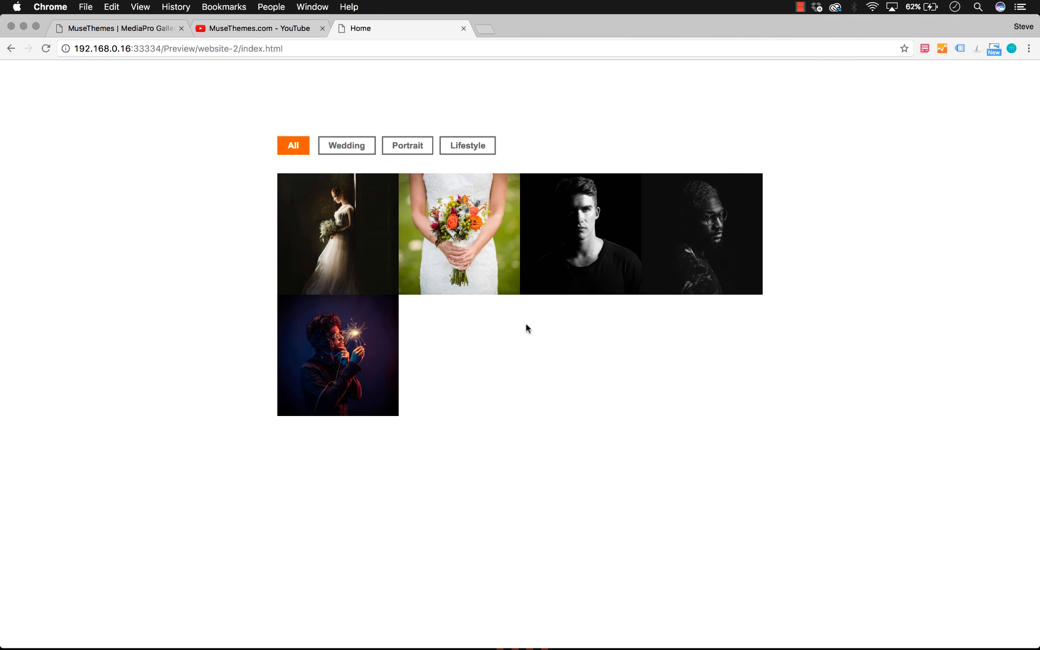
pyautogui.click(349, 623)
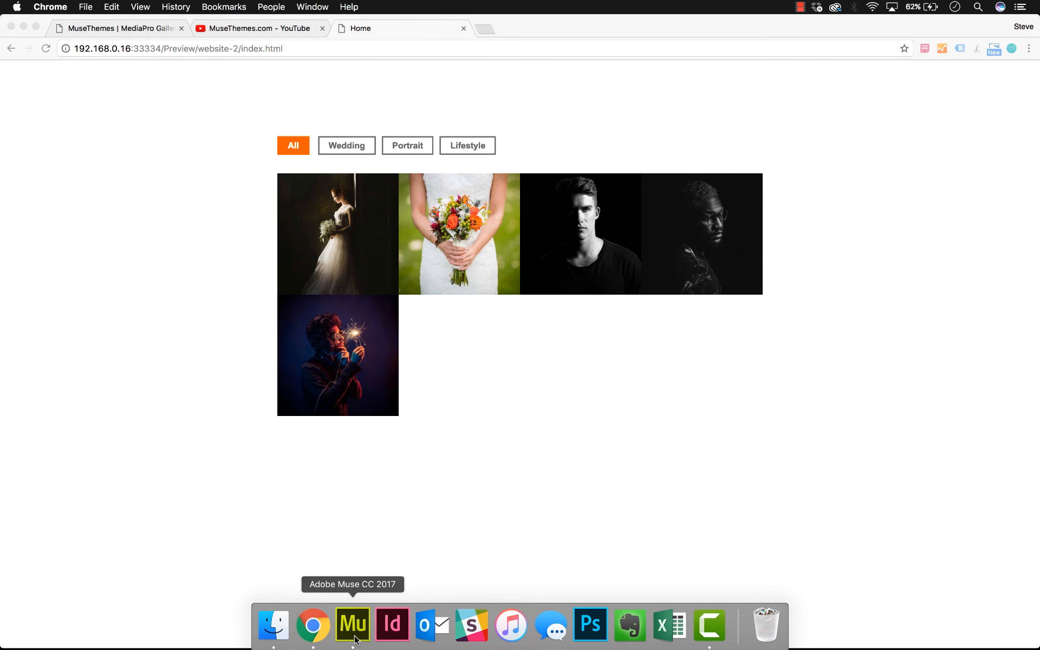